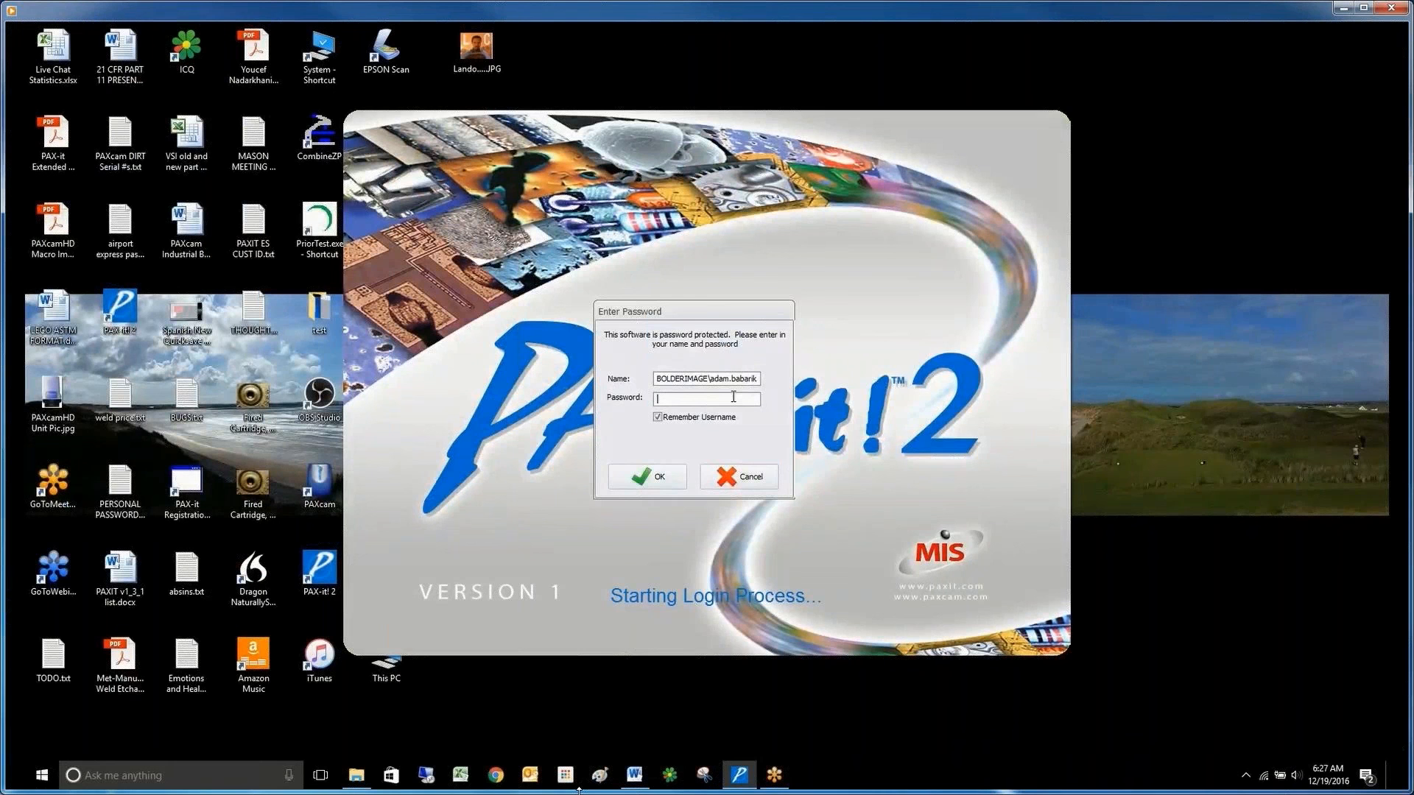
Log in with the account password and open the user administration from the database setup.
type("••••••••••")
key("Return")
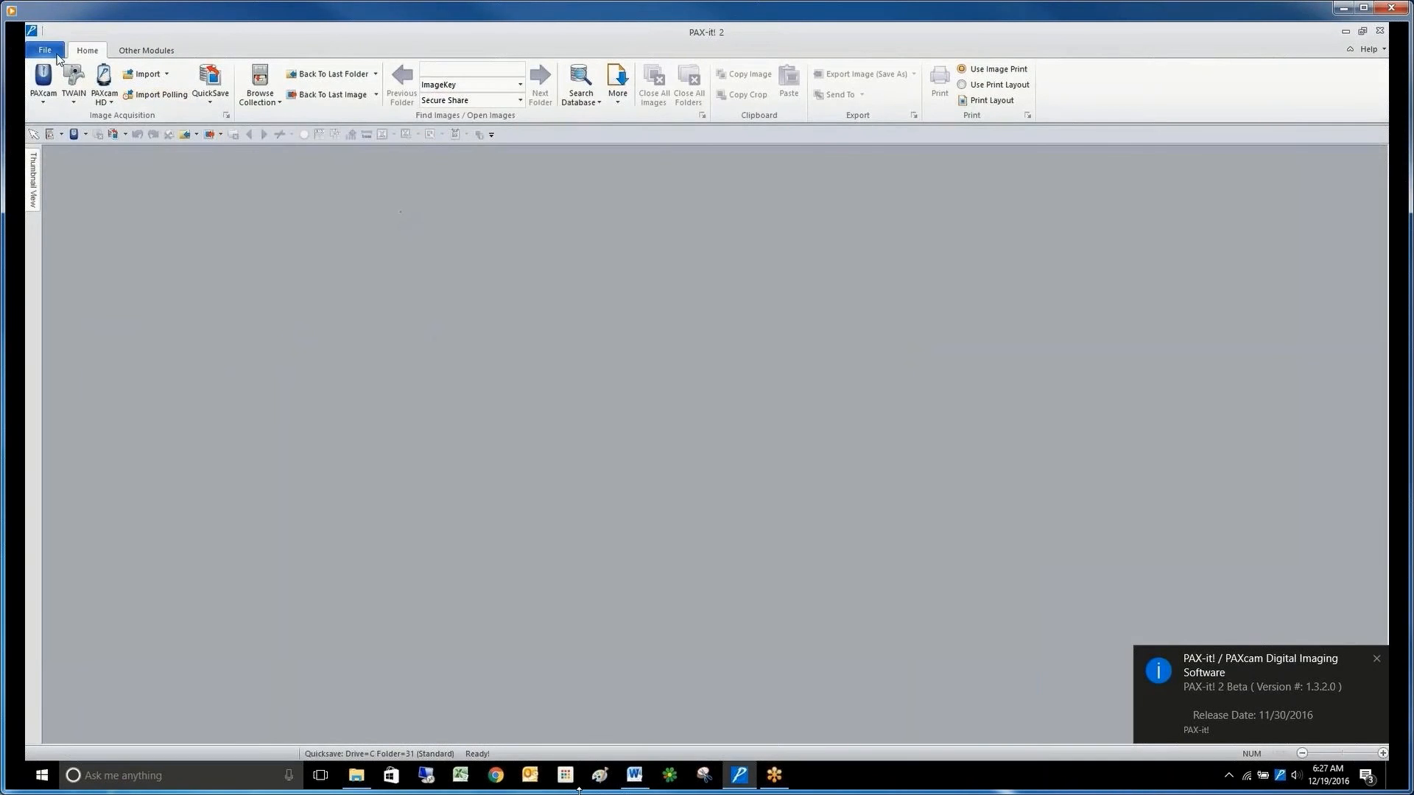
left_click(45, 50)
left_click(59, 80)
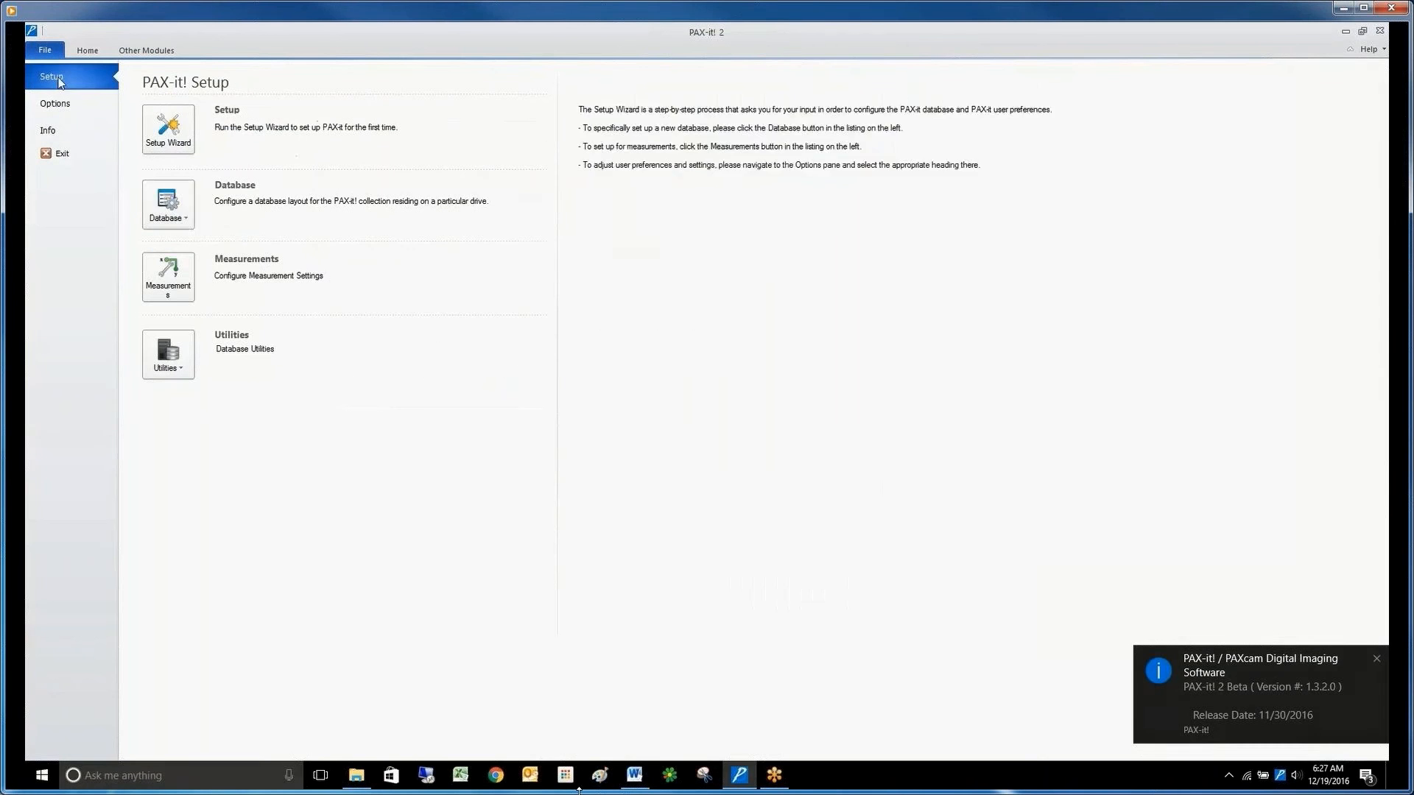
left_click(184, 219)
left_click(228, 273)
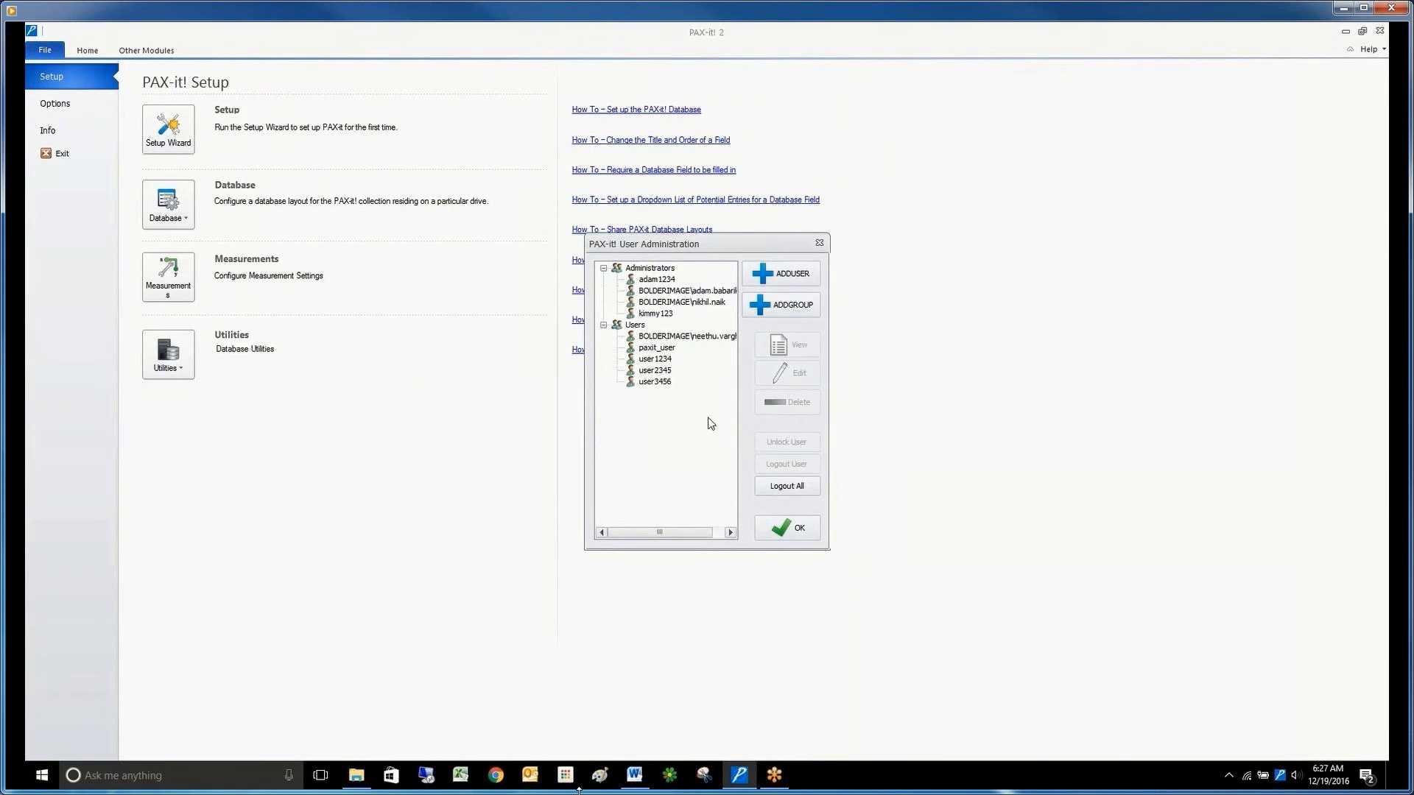
Review the permission list of the logged-in administrator's account, save the user settings and close the user administration.
left_click_drag(753, 244, 680, 252)
left_click(634, 302)
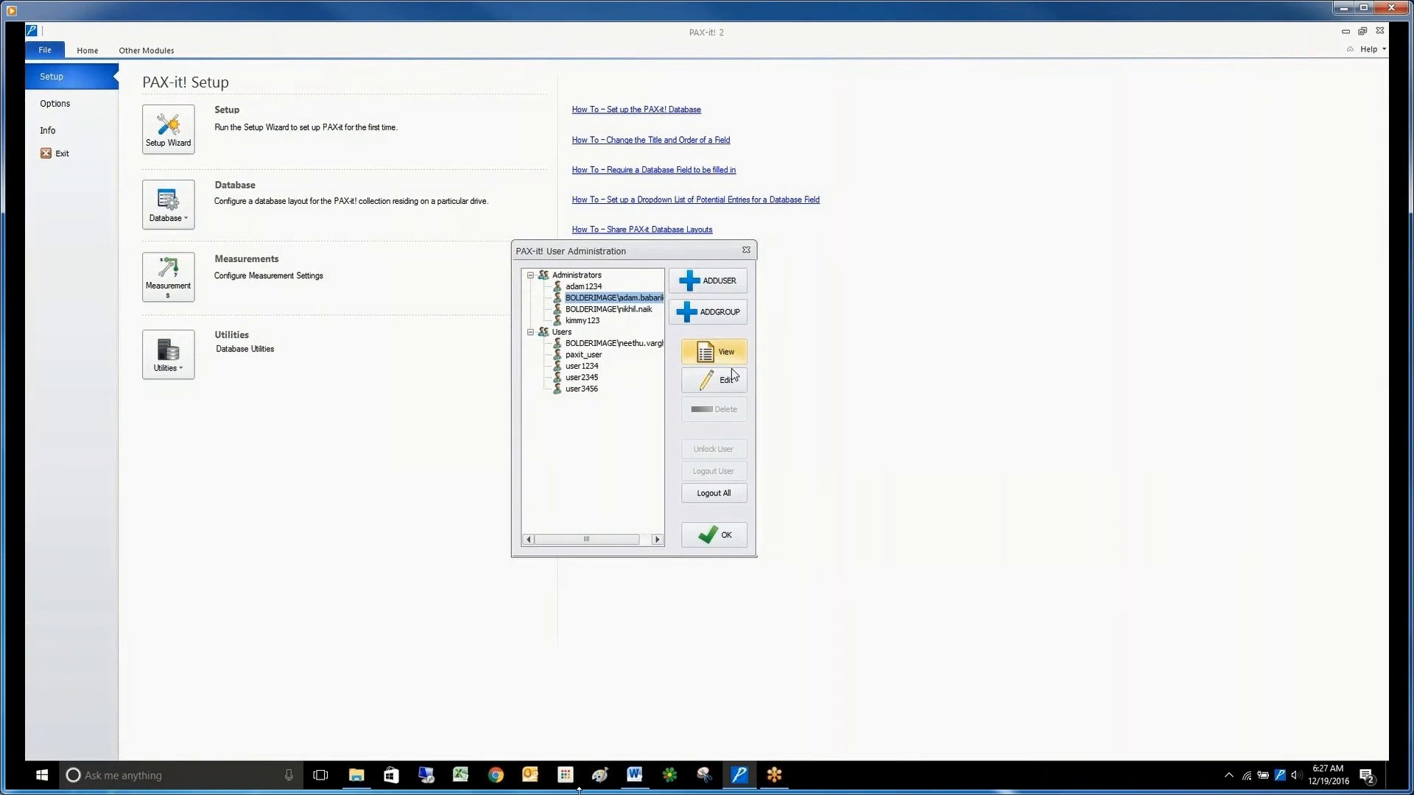
left_click(732, 383)
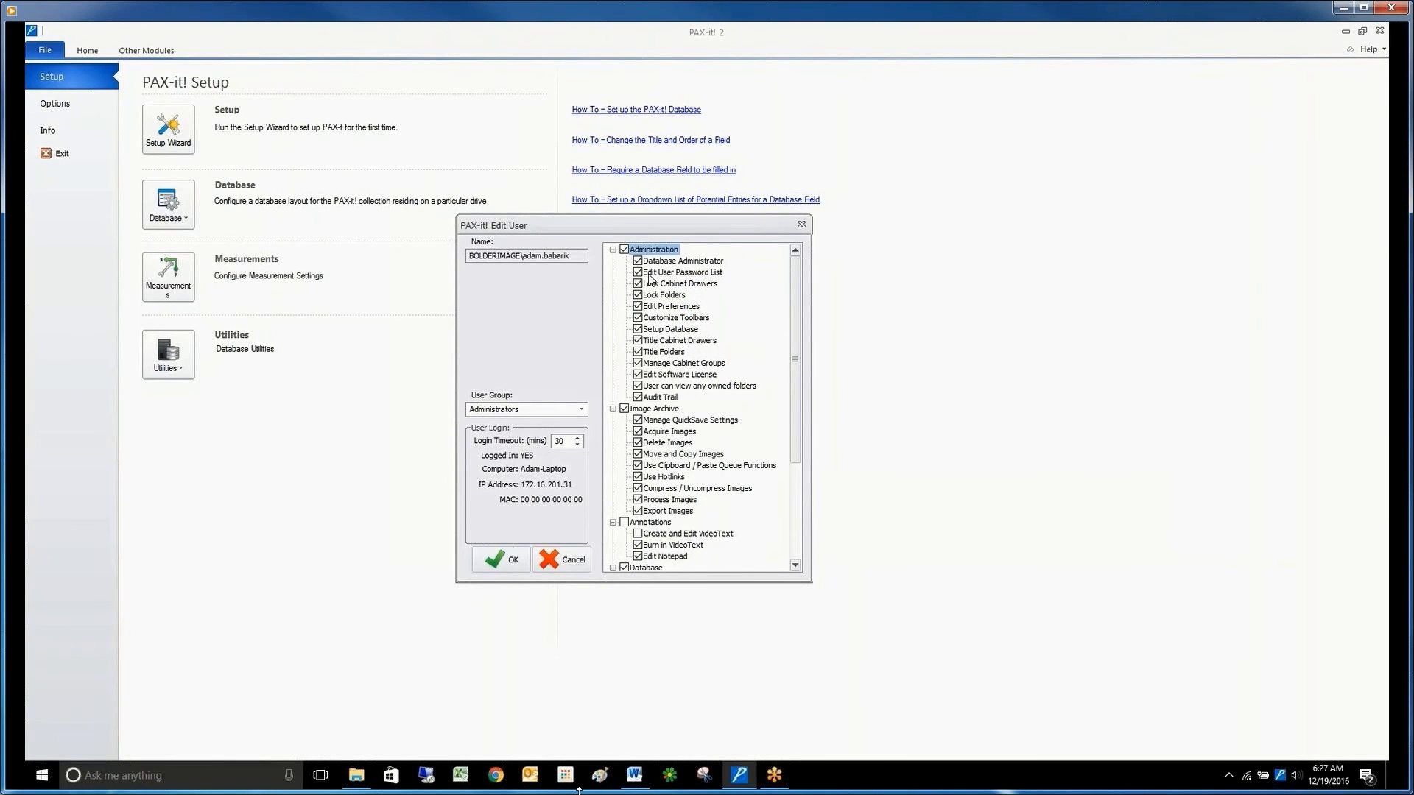
scroll(649, 349, "down", 5)
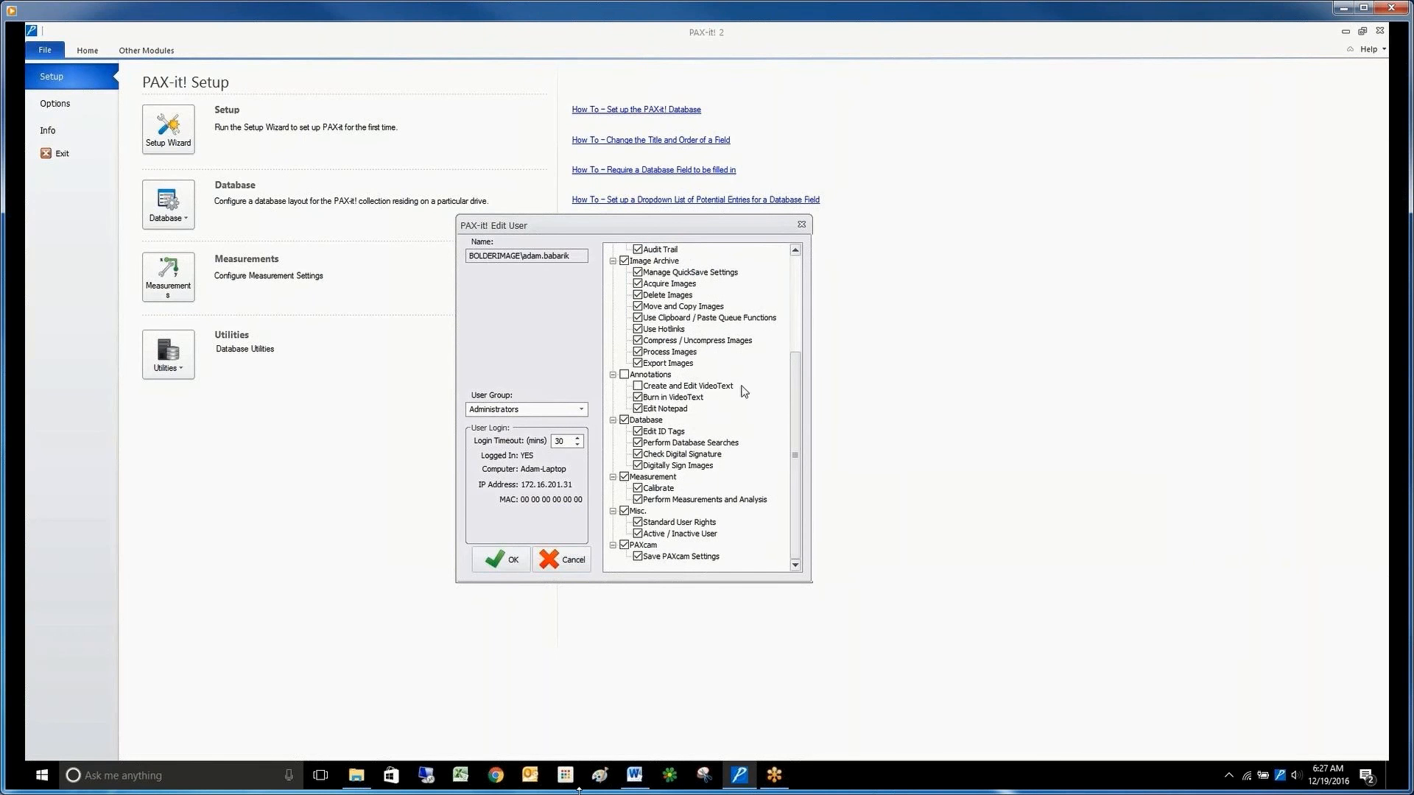
left_click(514, 559)
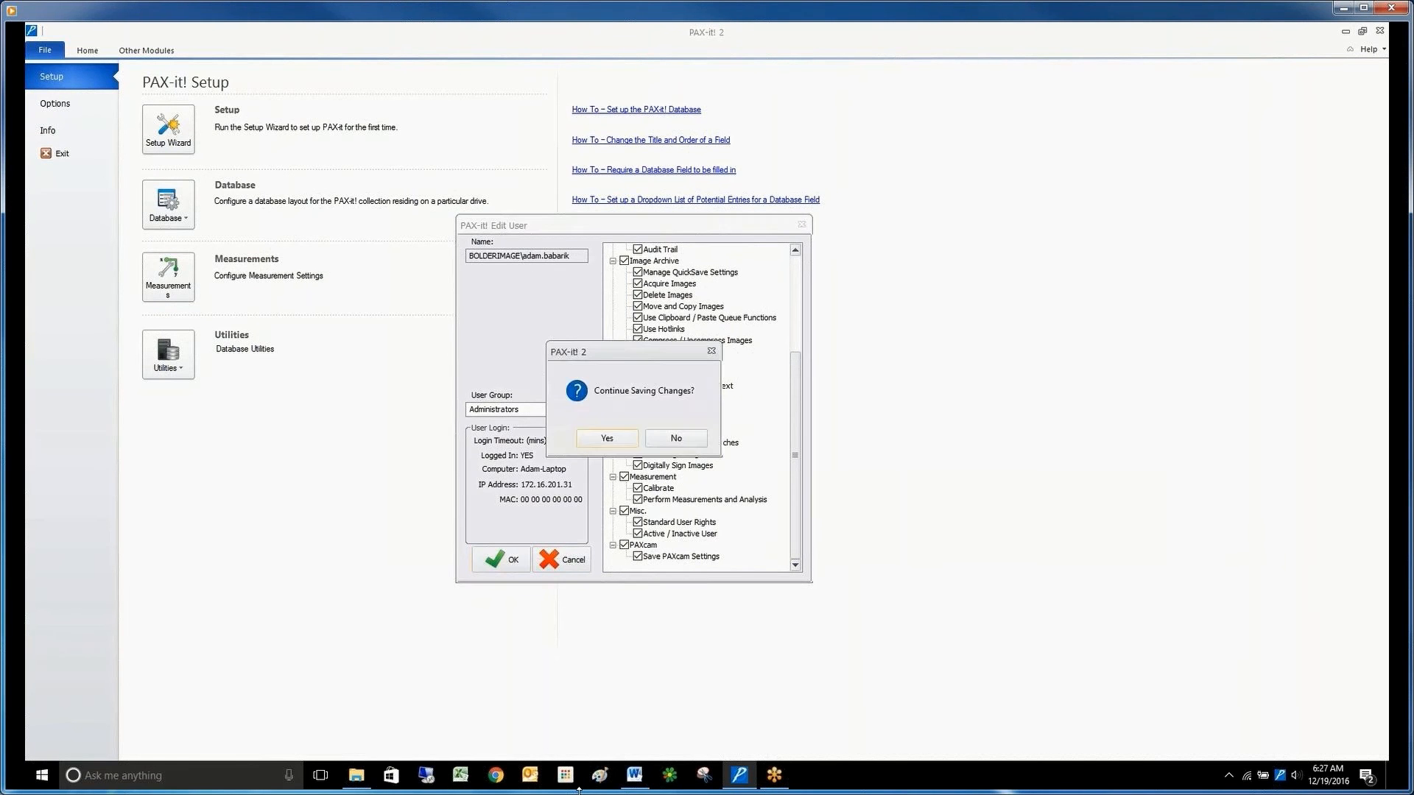
left_click(608, 445)
left_click(706, 536)
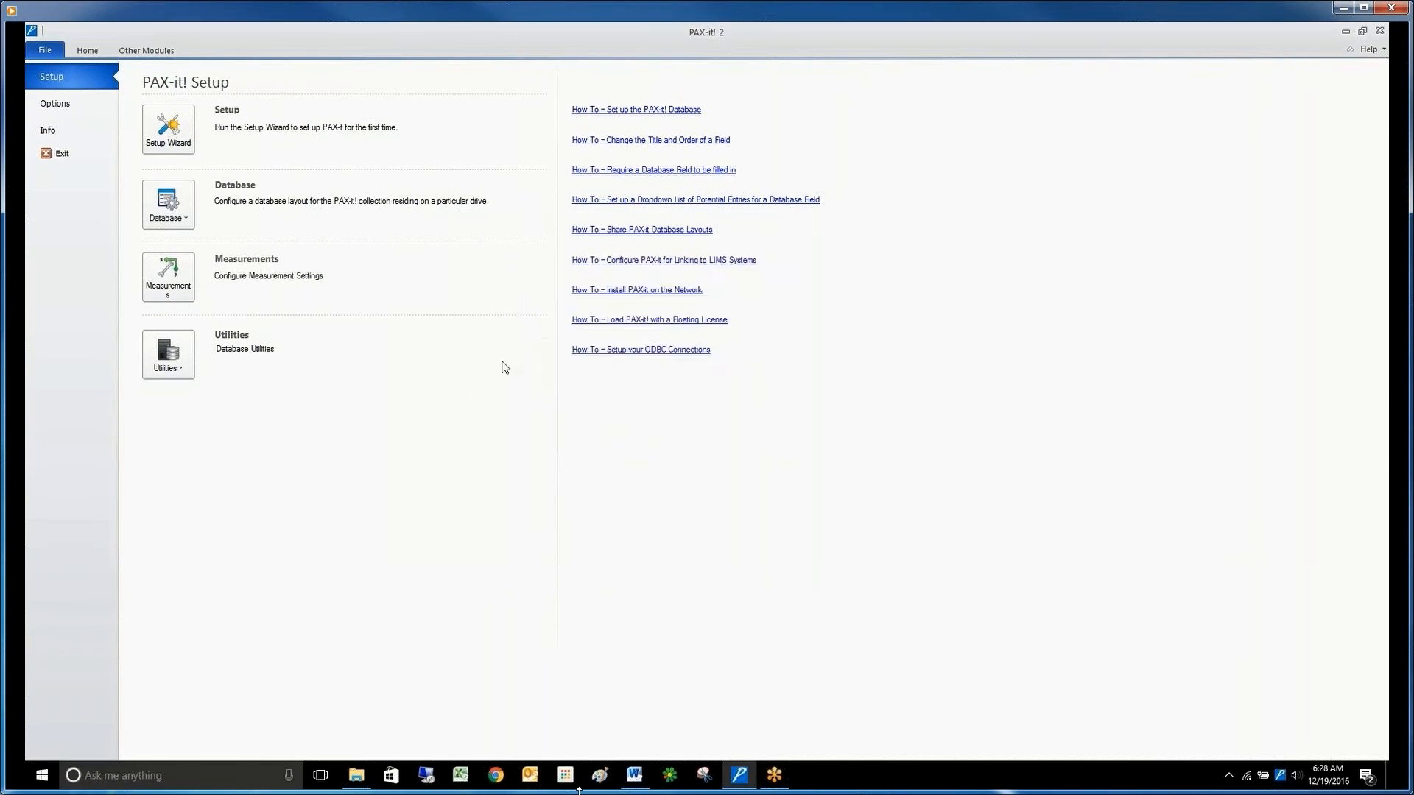
Reopen the last viewed image and try to draw a line annotation on it.
left_click(87, 50)
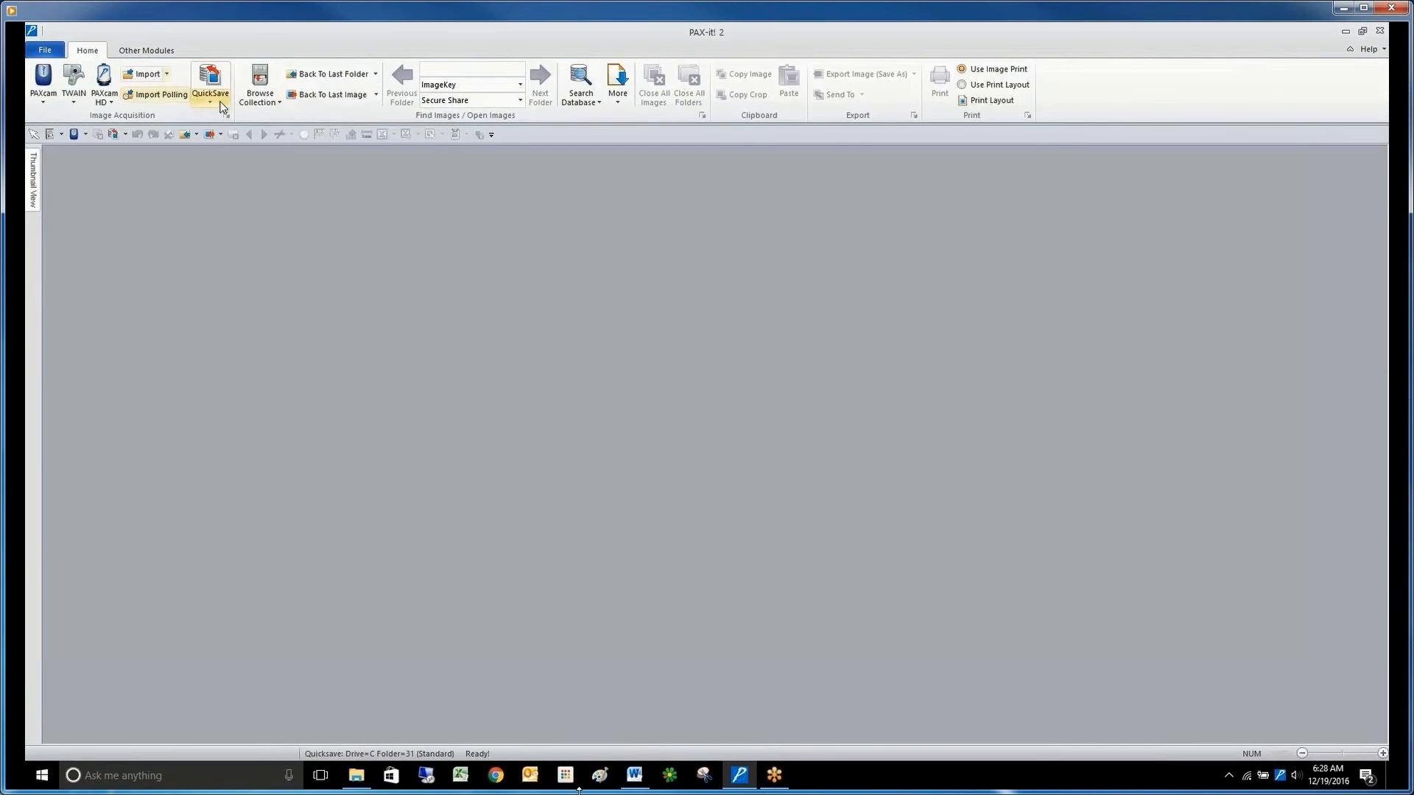
left_click(294, 95)
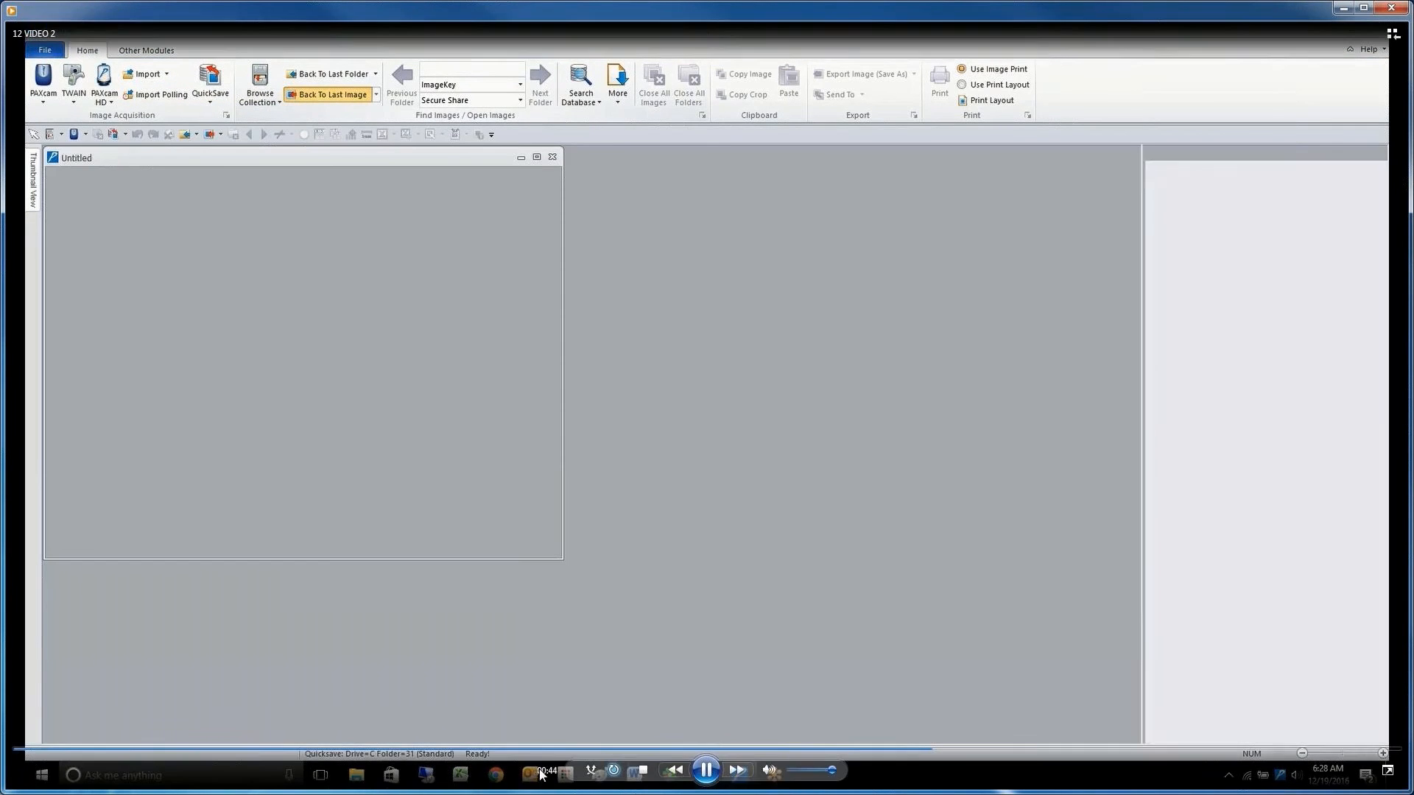
left_click(209, 51)
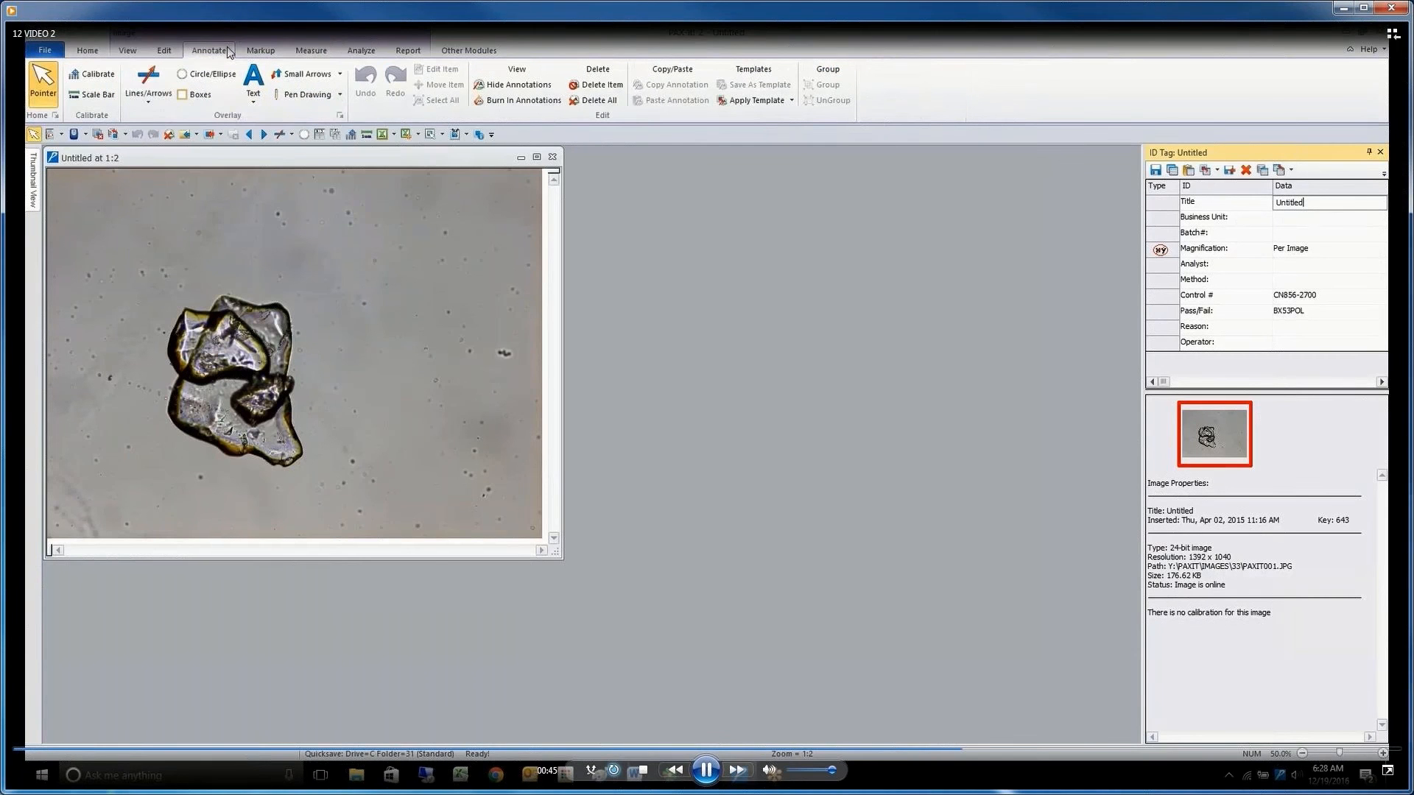
left_click(150, 78)
left_click(193, 227)
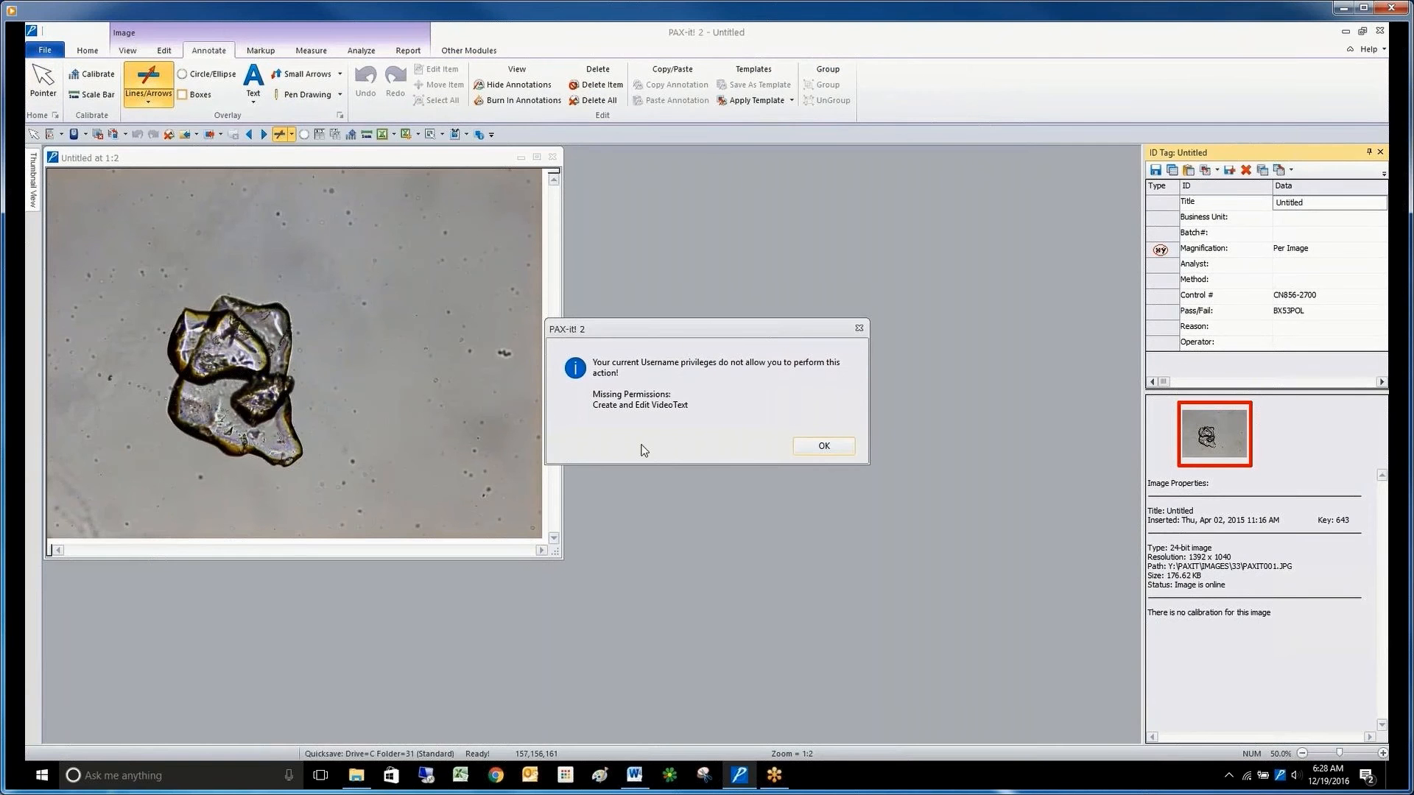
left_click(827, 450)
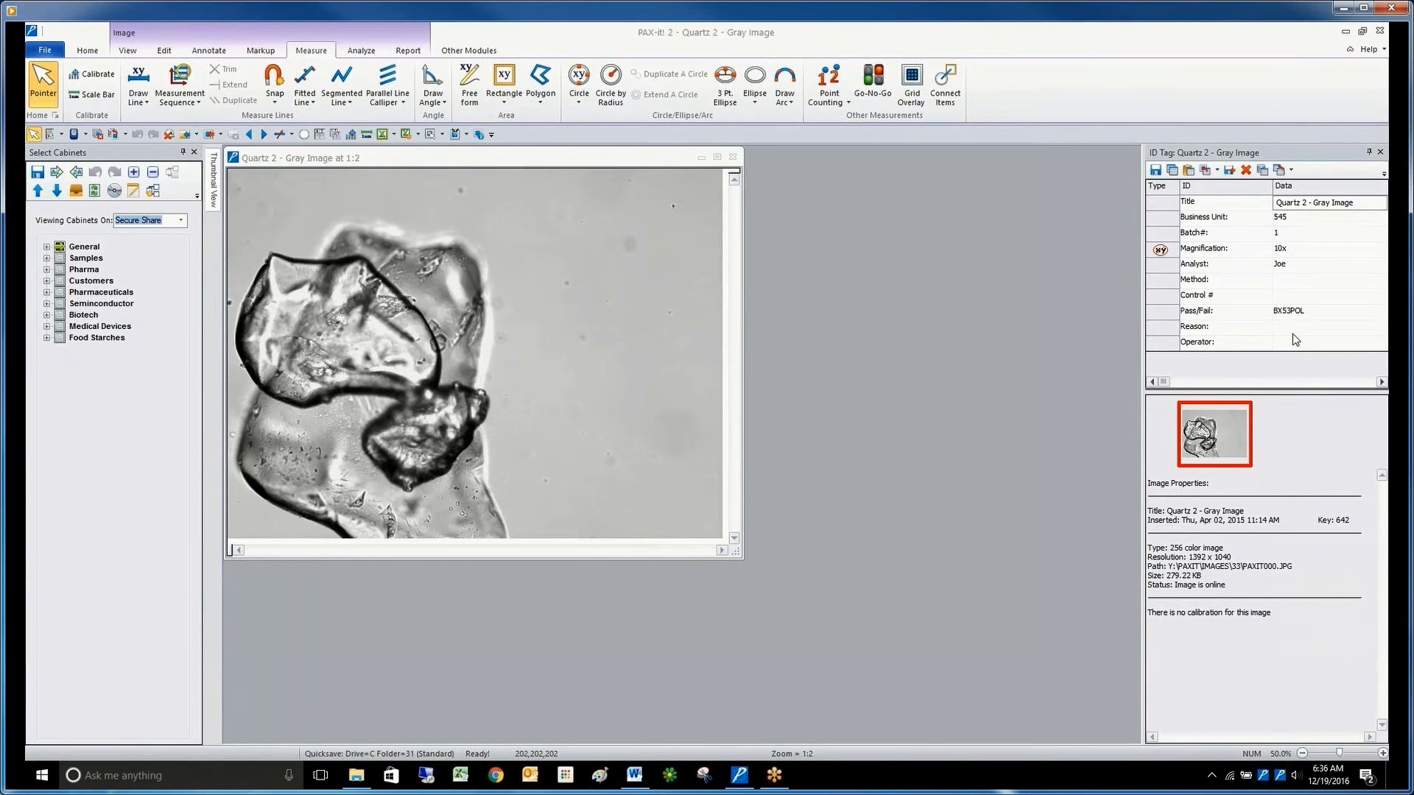
Overlay the ID tag data as text on the Quartz 2 - Gray Image and close the image.
left_click(1218, 173)
left_click(1218, 173)
left_click(1206, 173)
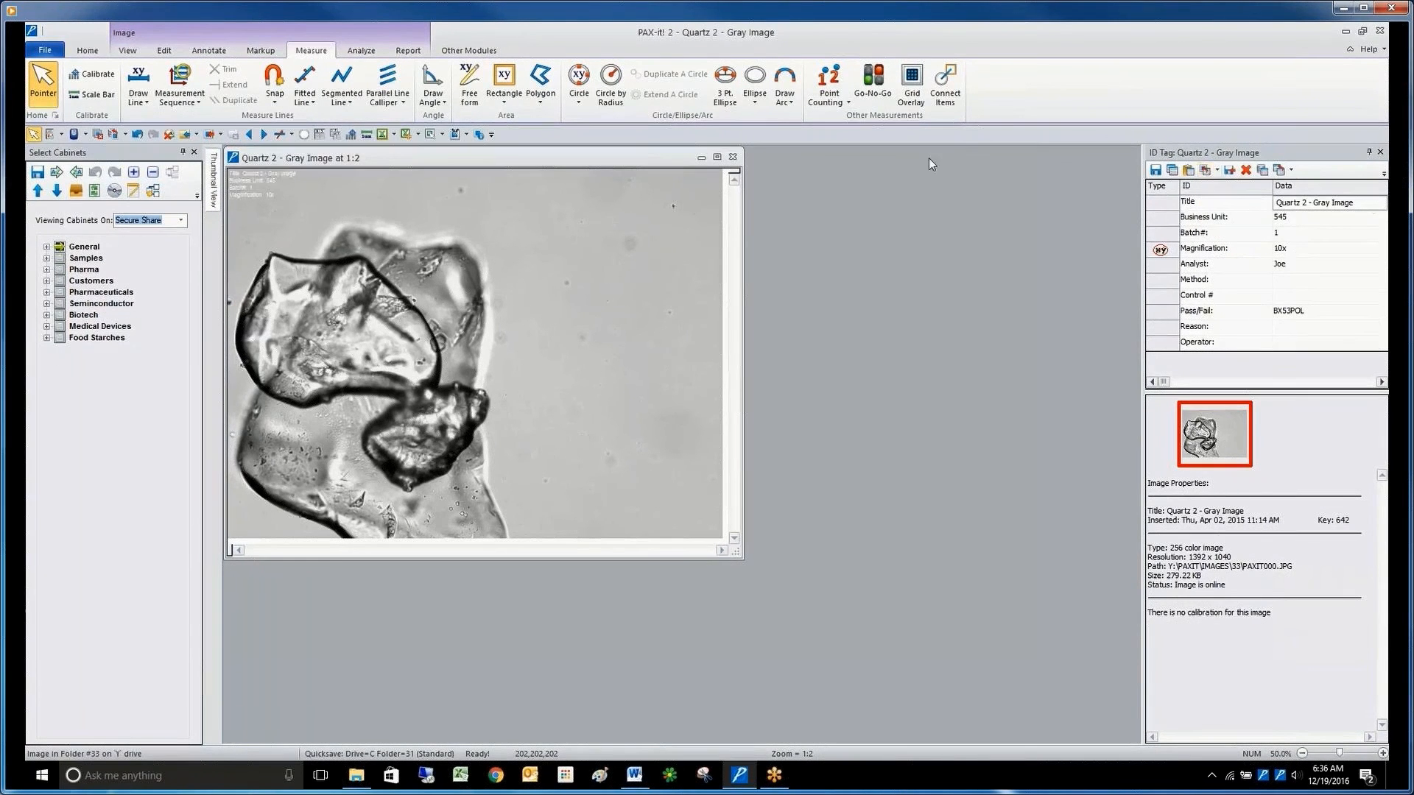
left_click(733, 156)
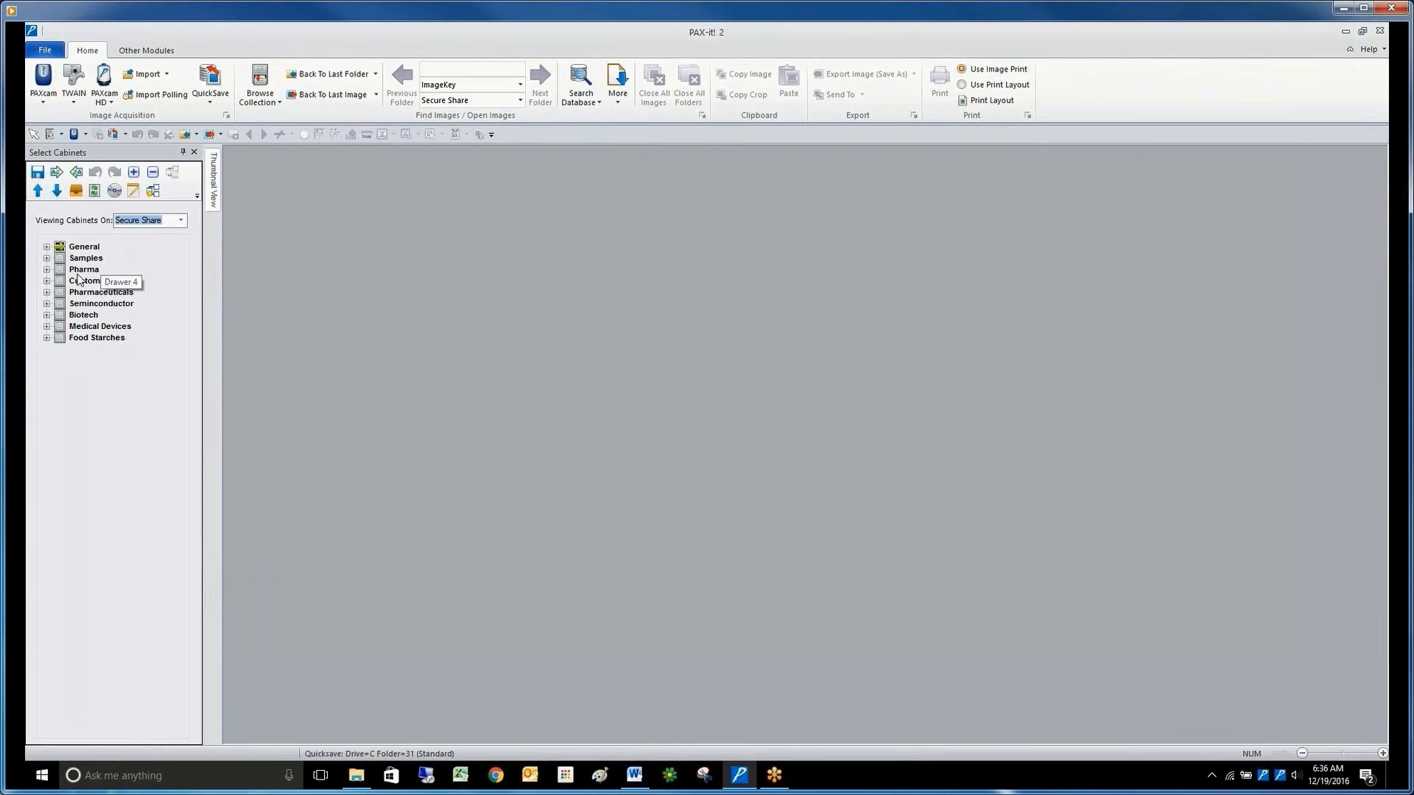
Open the Gels folder in the Pharmaceuticals cabinet and look through its image thumbnails.
left_click(46, 293)
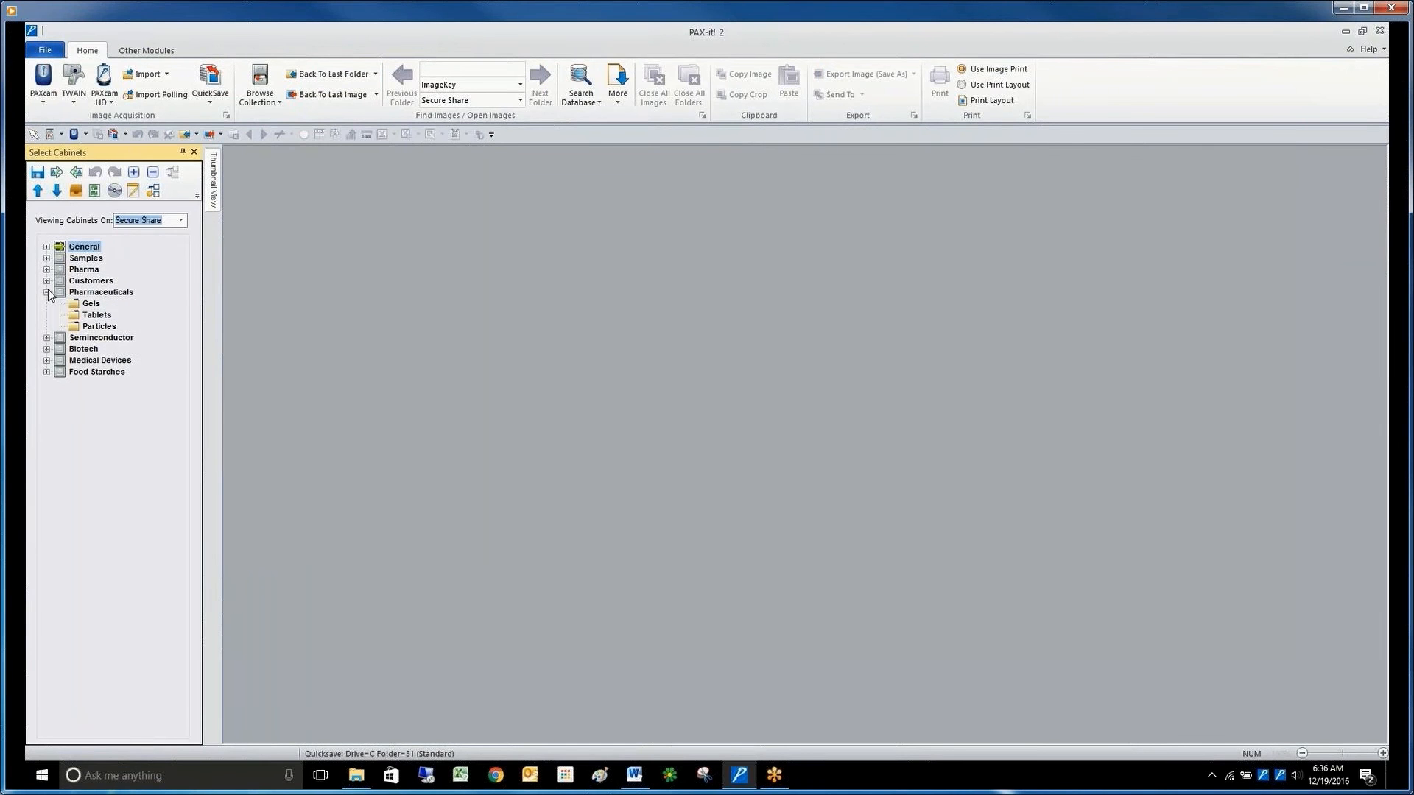
double_click(89, 304)
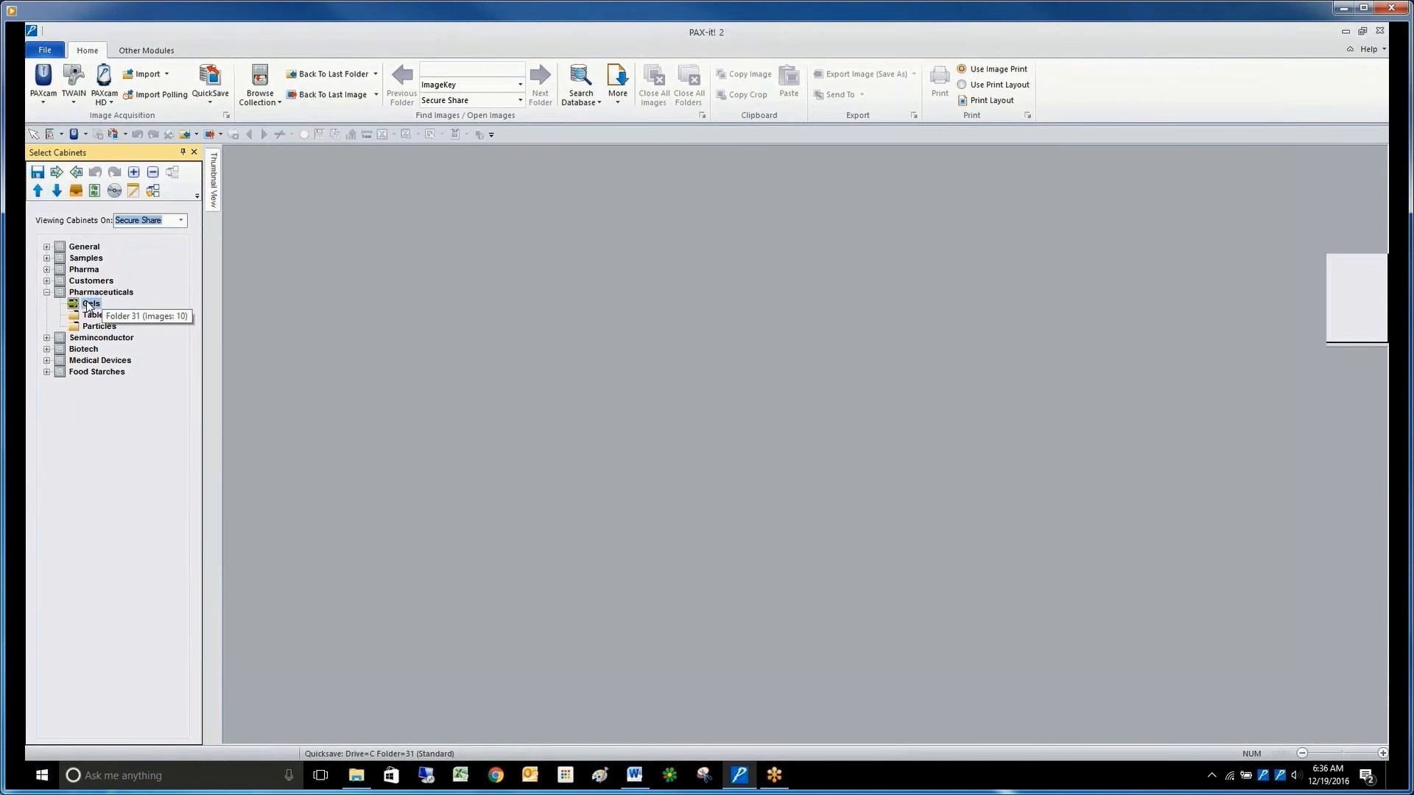
left_click(372, 272)
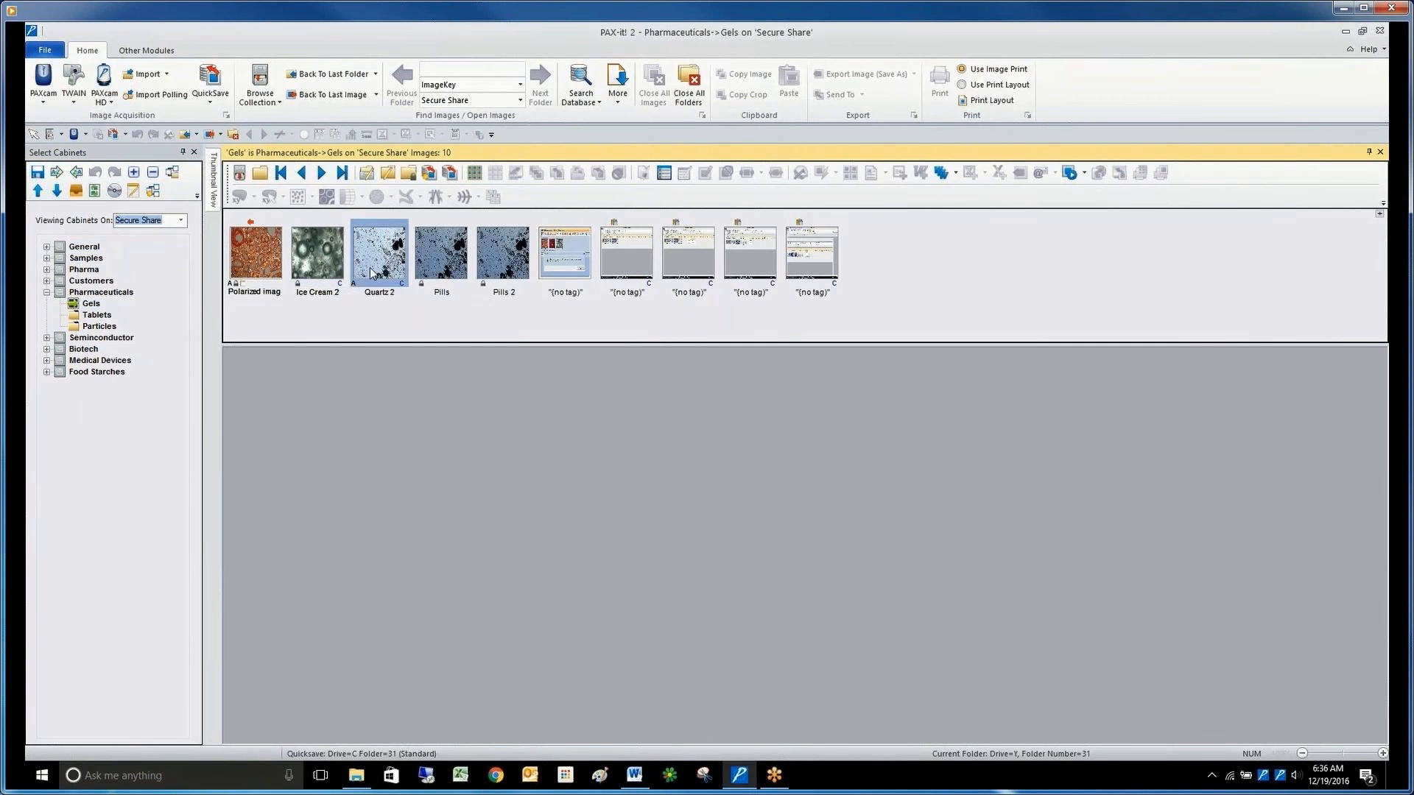
left_click(438, 272)
left_click(499, 270)
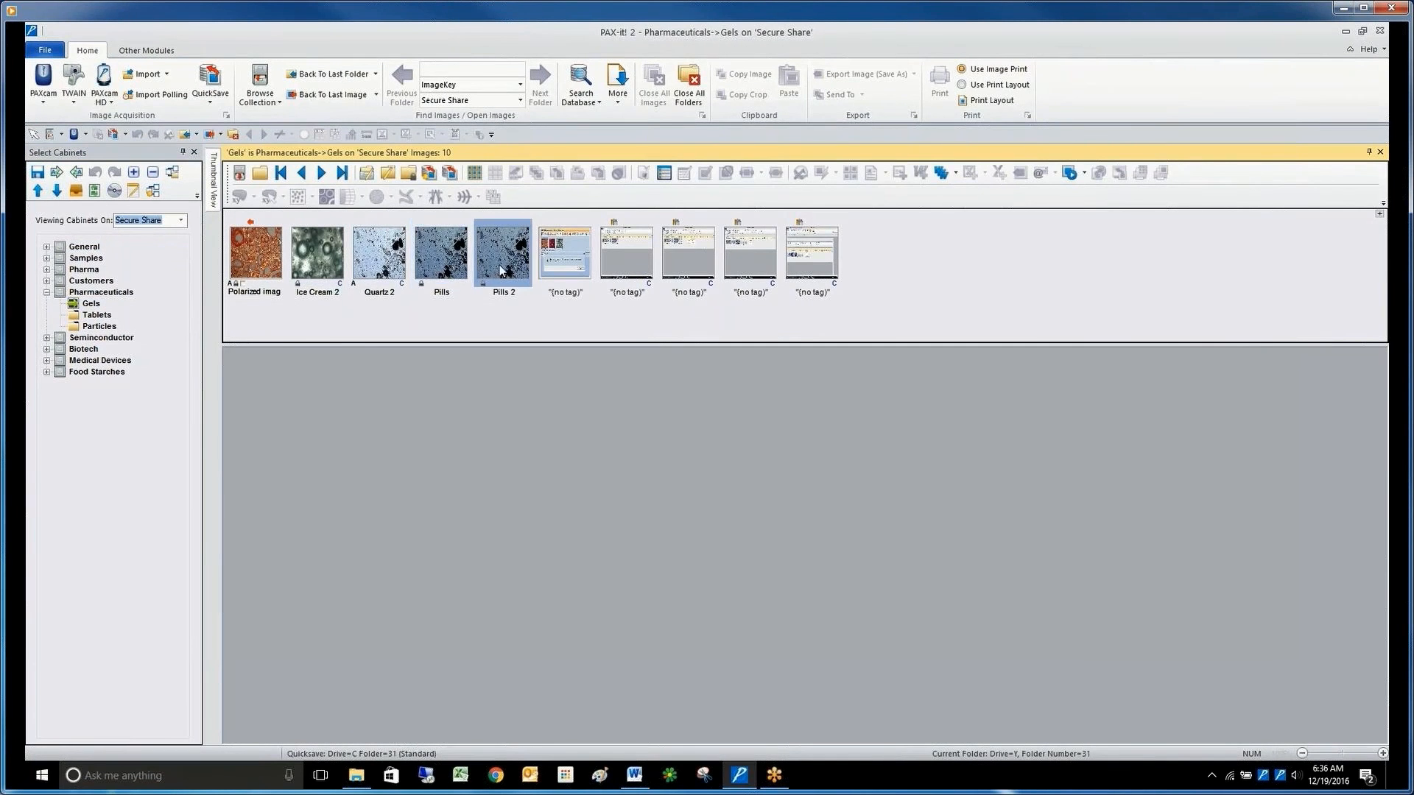
left_click(547, 263)
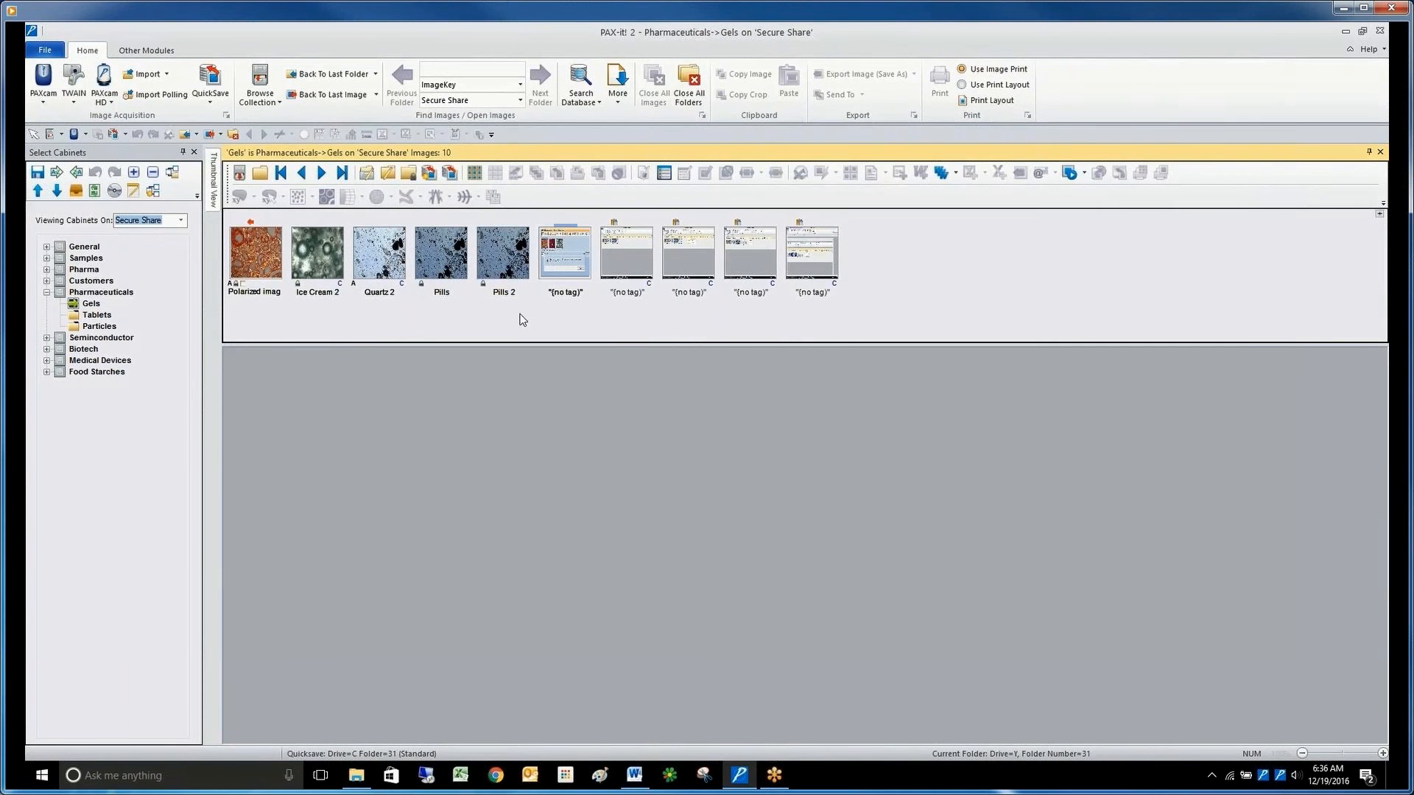
Open the Quartz 2 image from the Gels folder and reposition its window below the thumbnails.
left_click(376, 258)
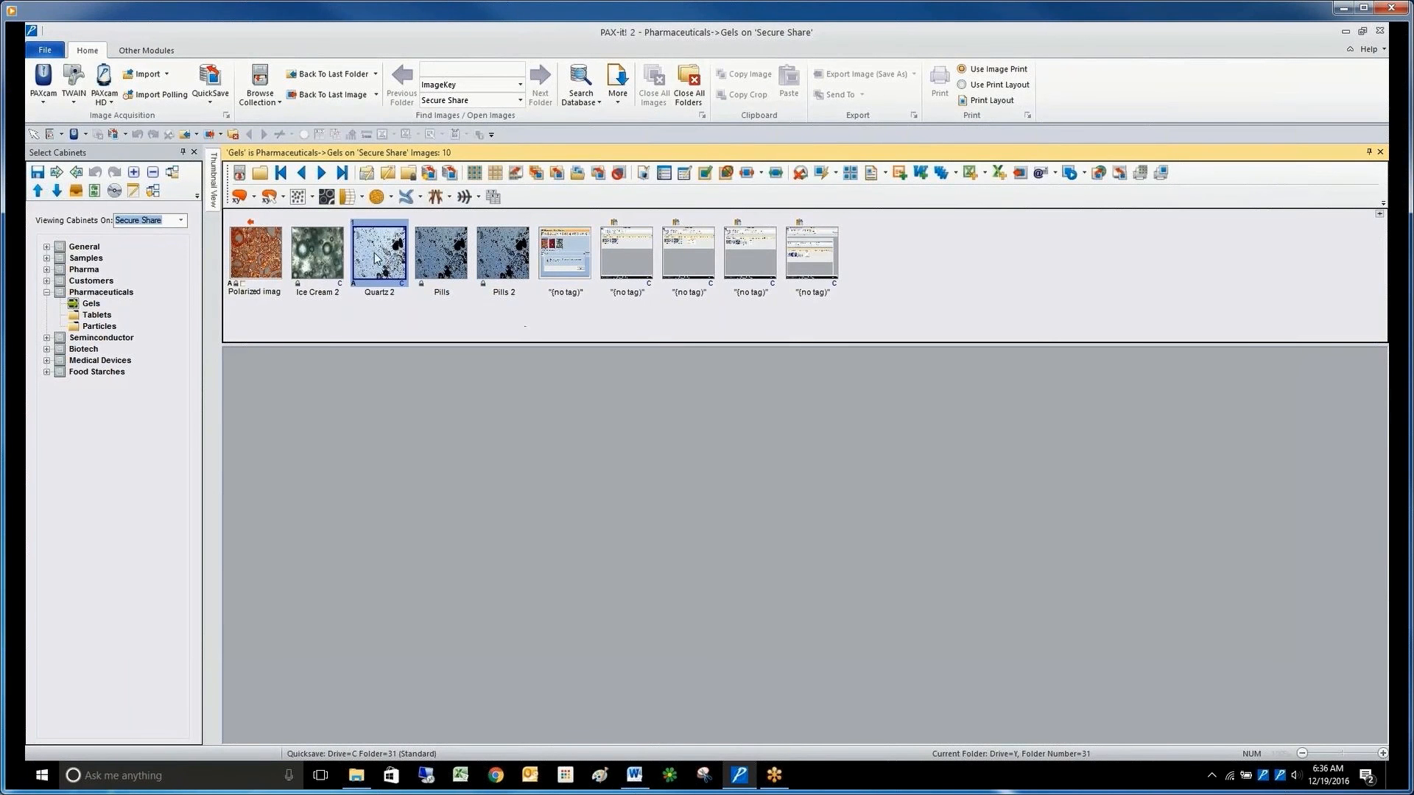
left_click(376, 258)
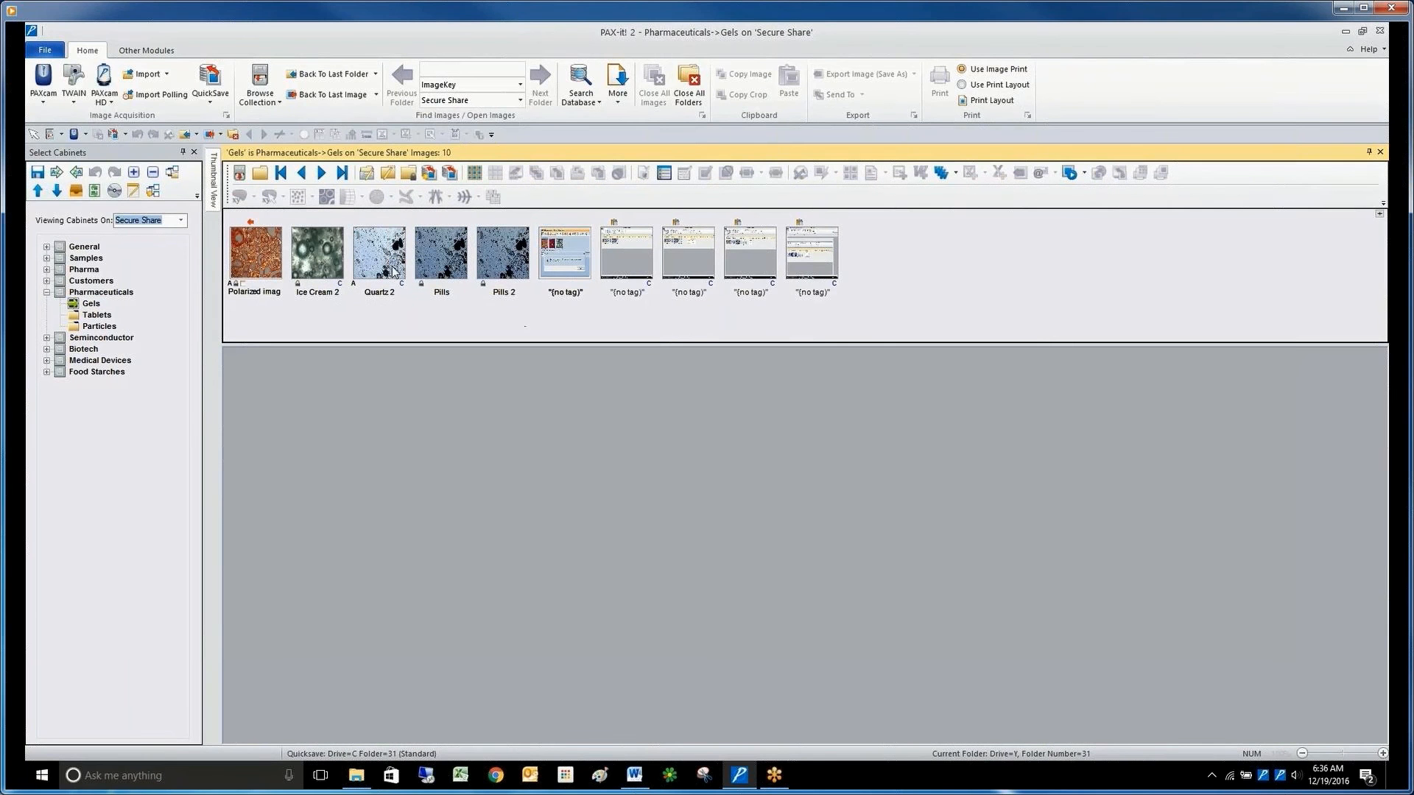
double_click(392, 272)
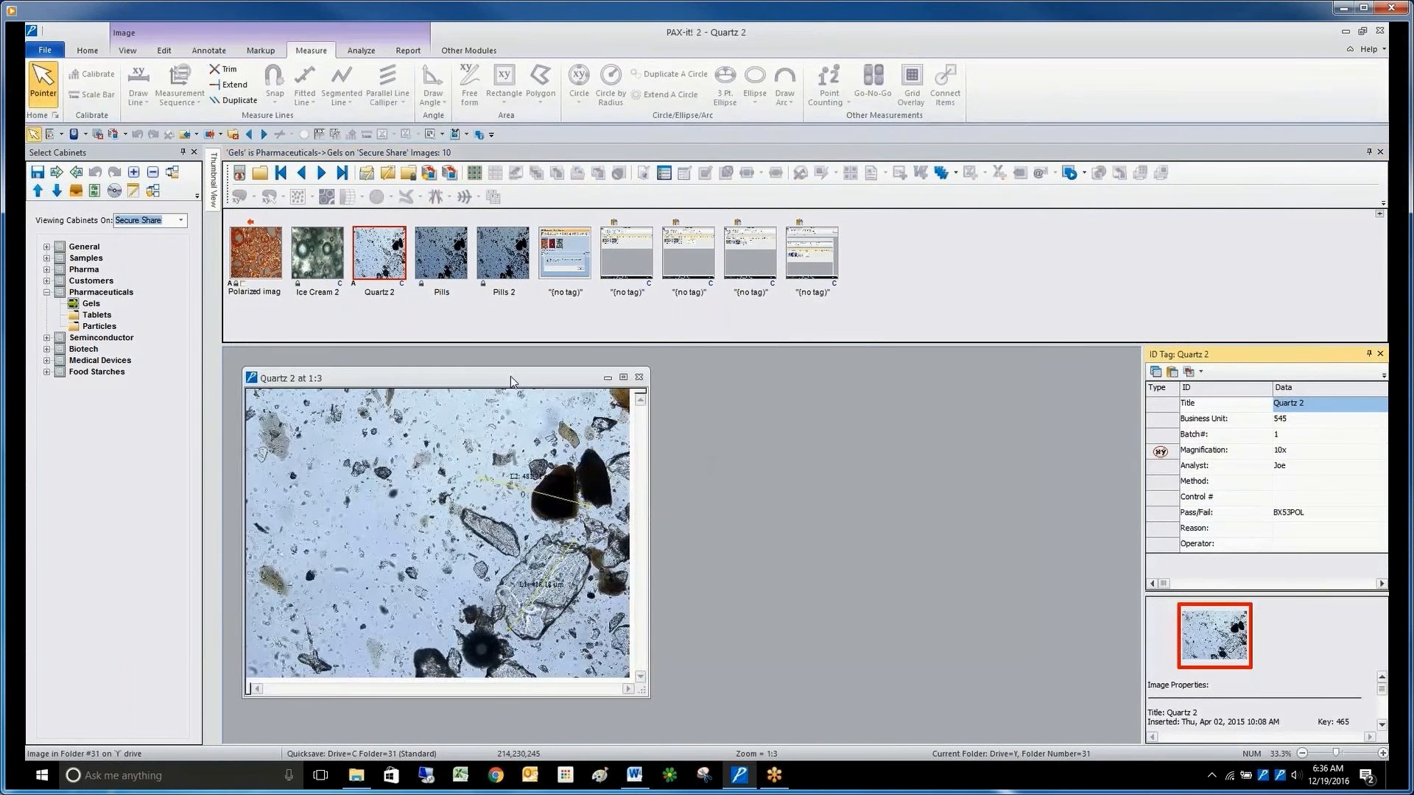
left_click_drag(513, 379, 499, 363)
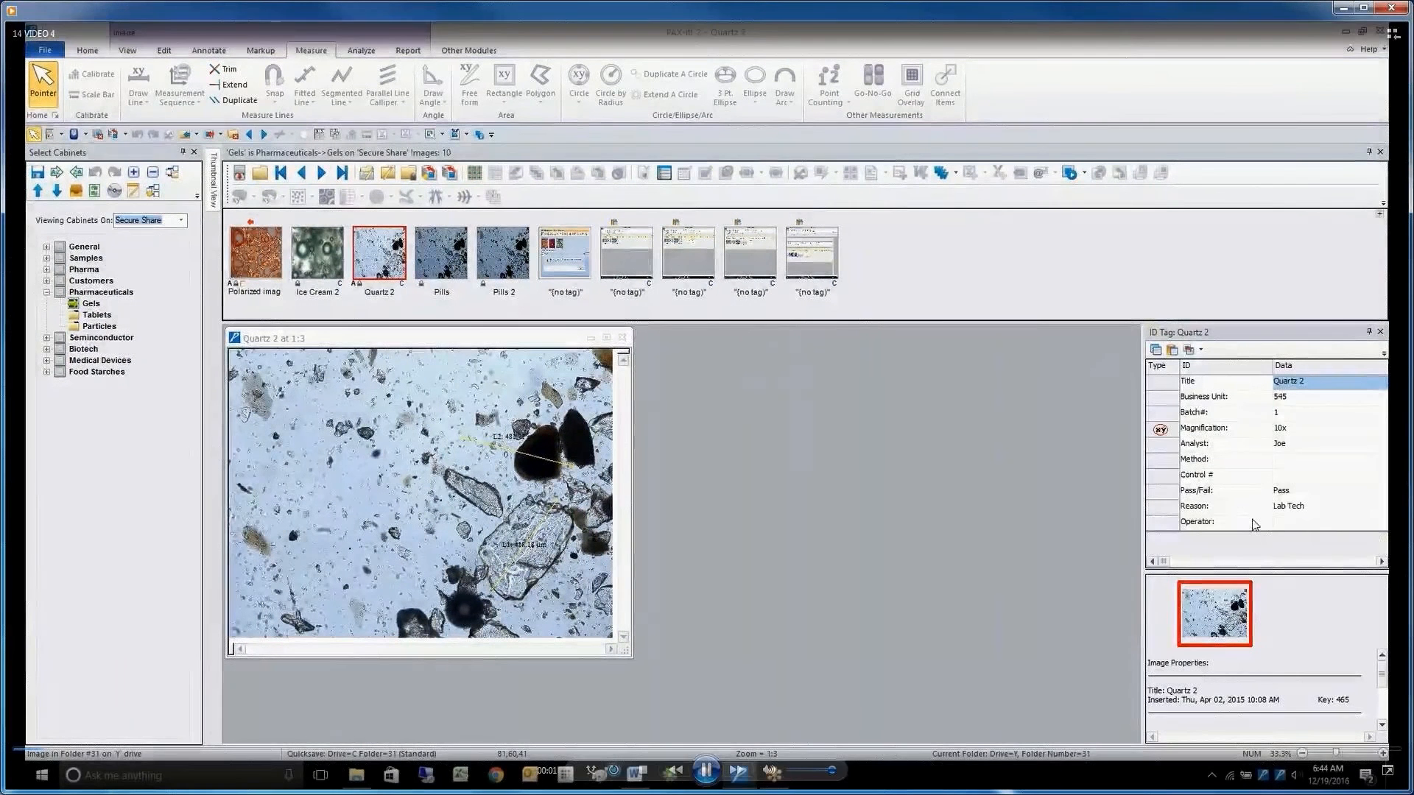
Close the Quartz 2 image and switch from the Gels folder to the Particles folder in the Pharmaceuticals cabinet.
left_click(623, 339)
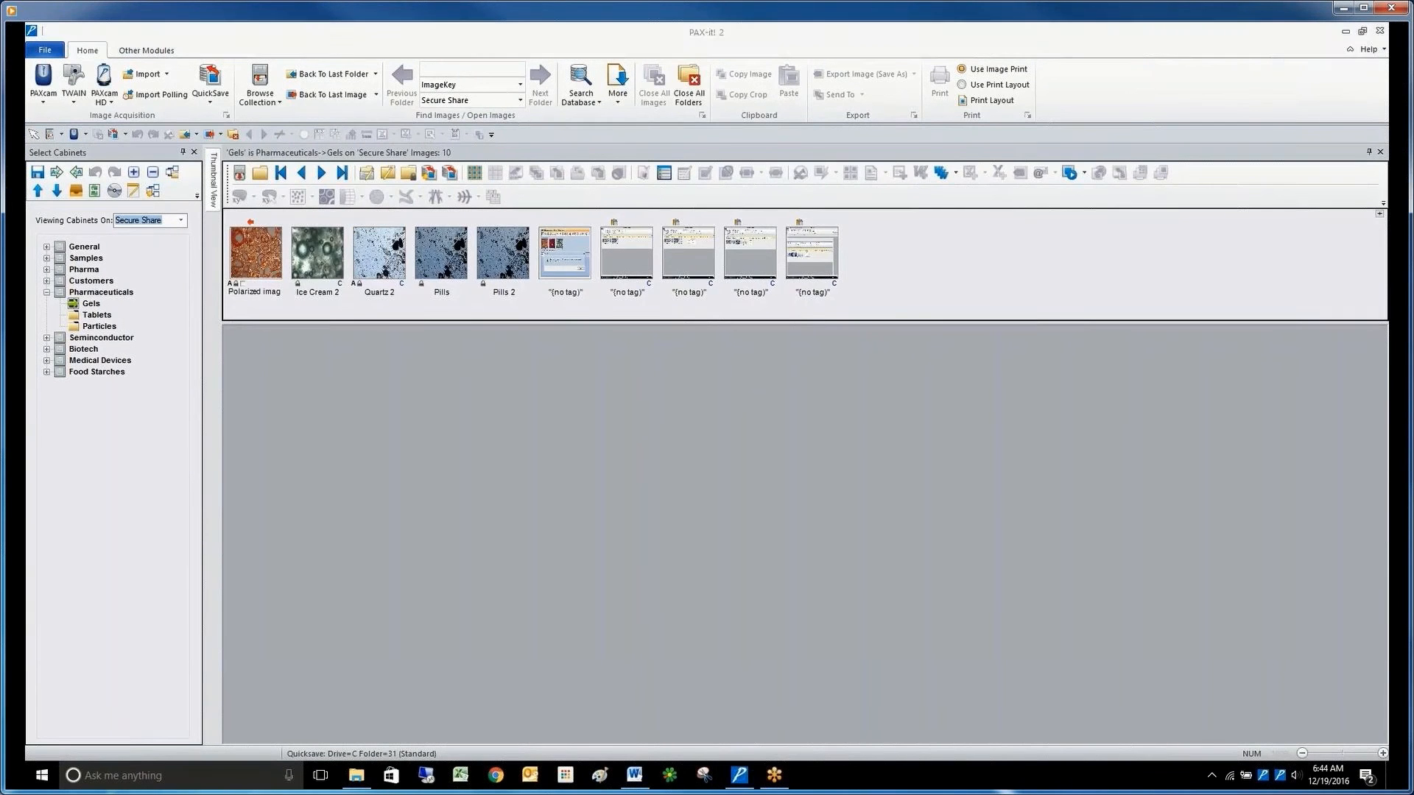
left_click(688, 88)
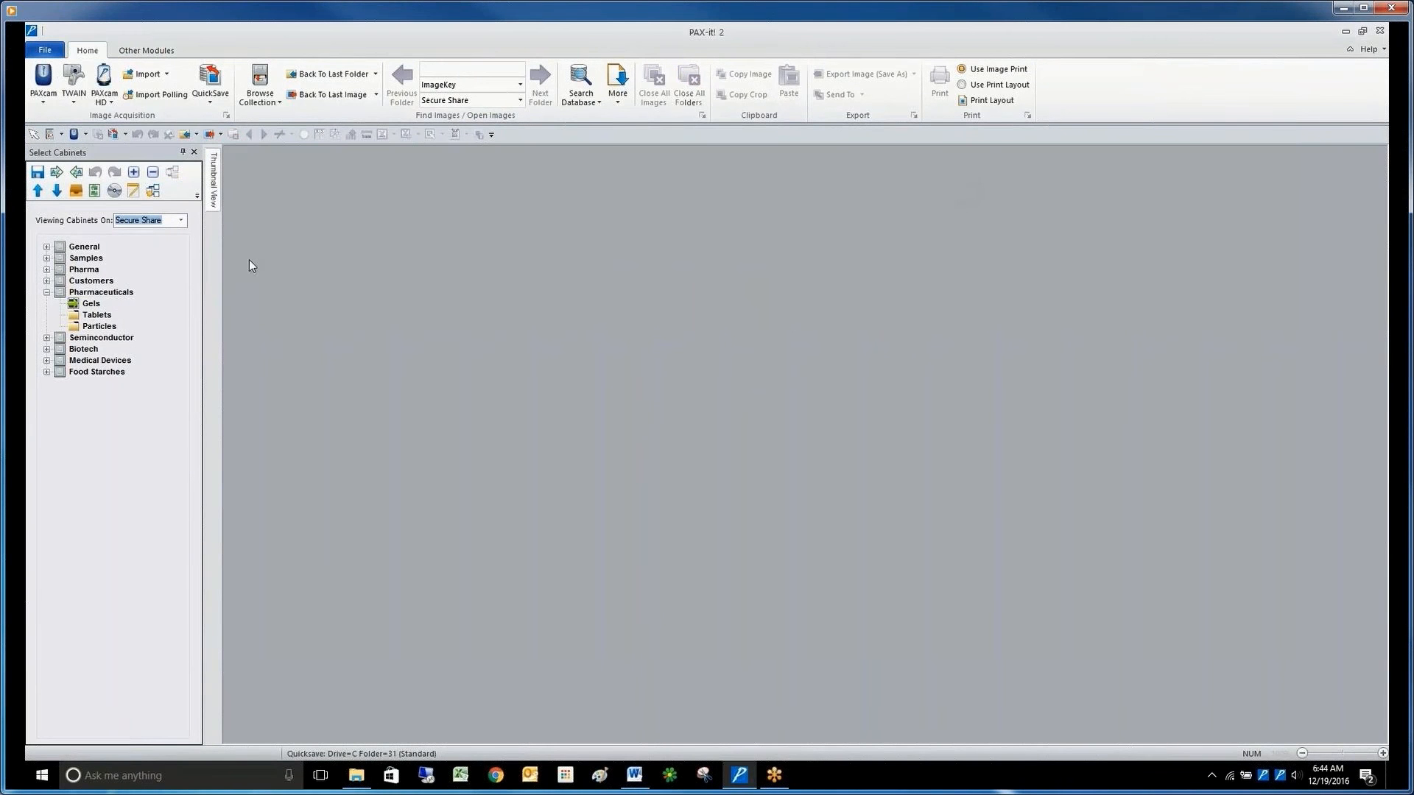
double_click(98, 327)
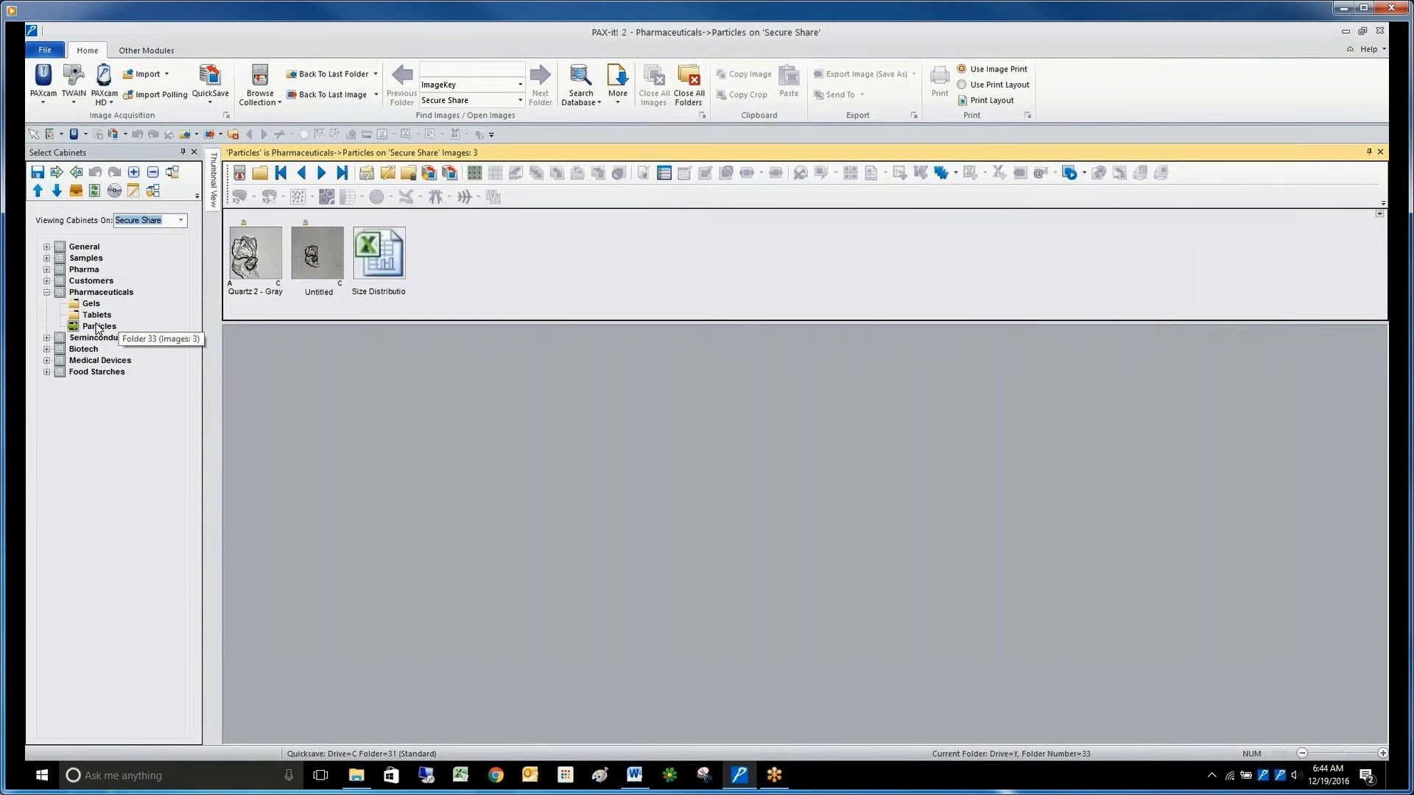
View the Untitled image from the Particles folder at full size and close it again.
left_click(317, 251)
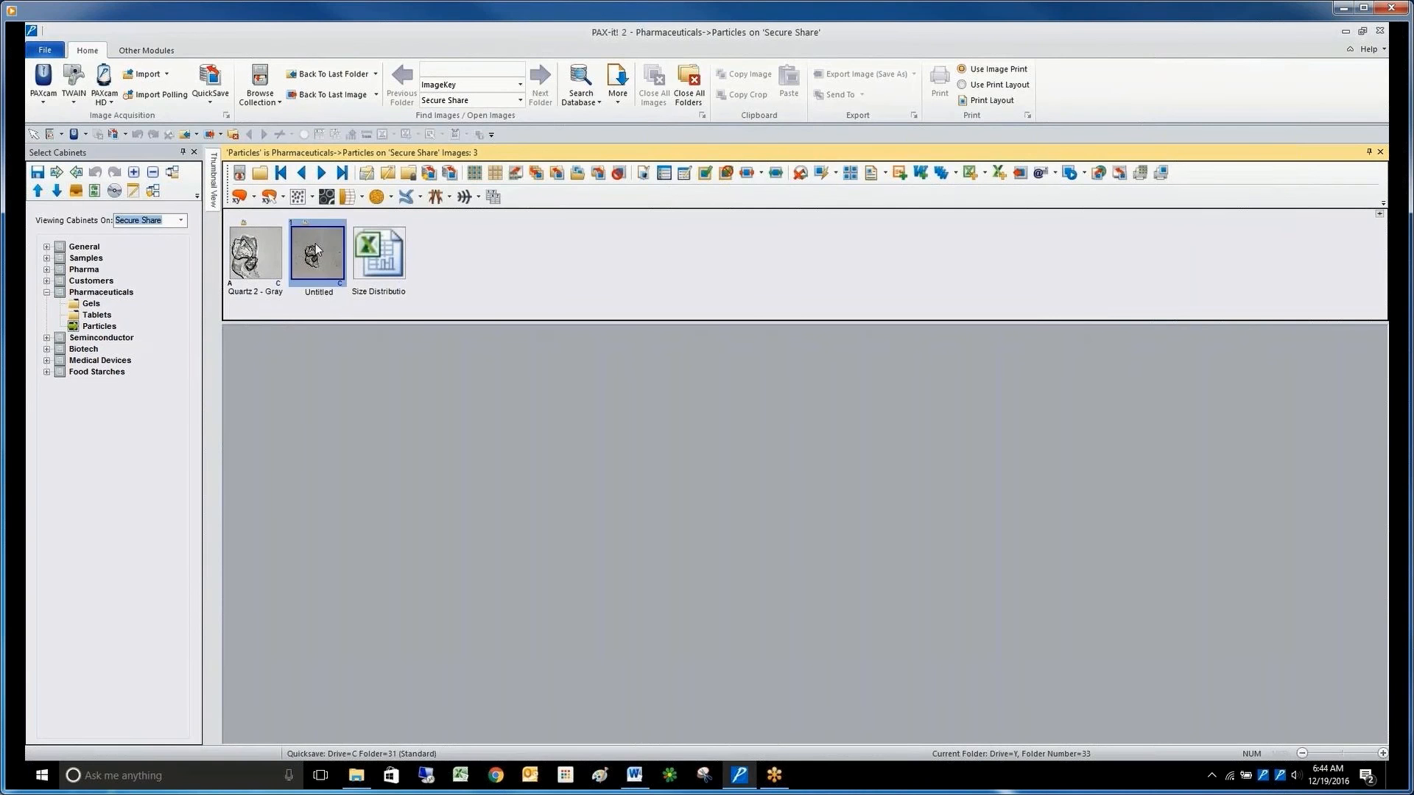
double_click(317, 250)
left_click_drag(462, 475, 336, 345)
left_click(573, 338)
Start digitally signing the Untitled image, accept that it becomes unmodifiable, and authenticate with the account password.
left_click(645, 171)
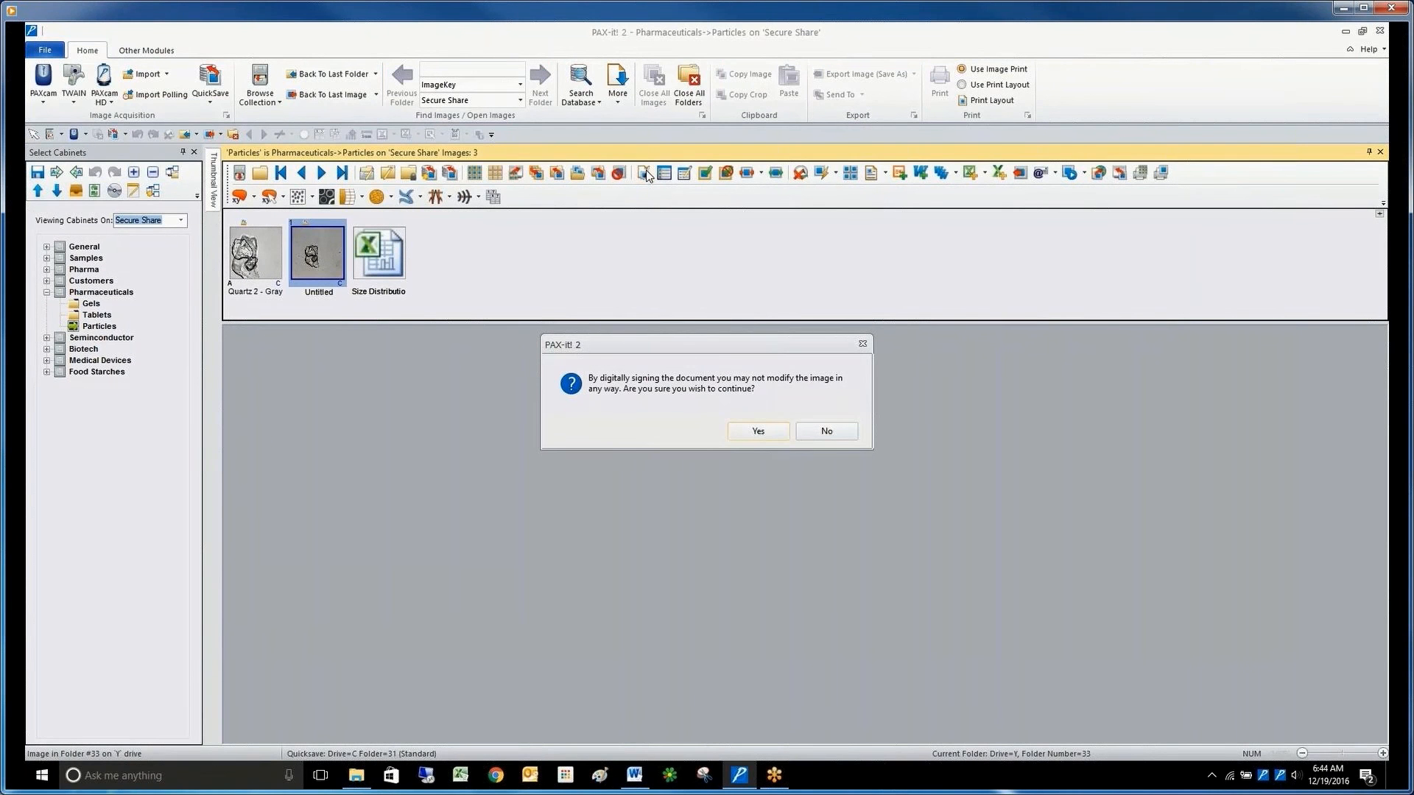
left_click(758, 432)
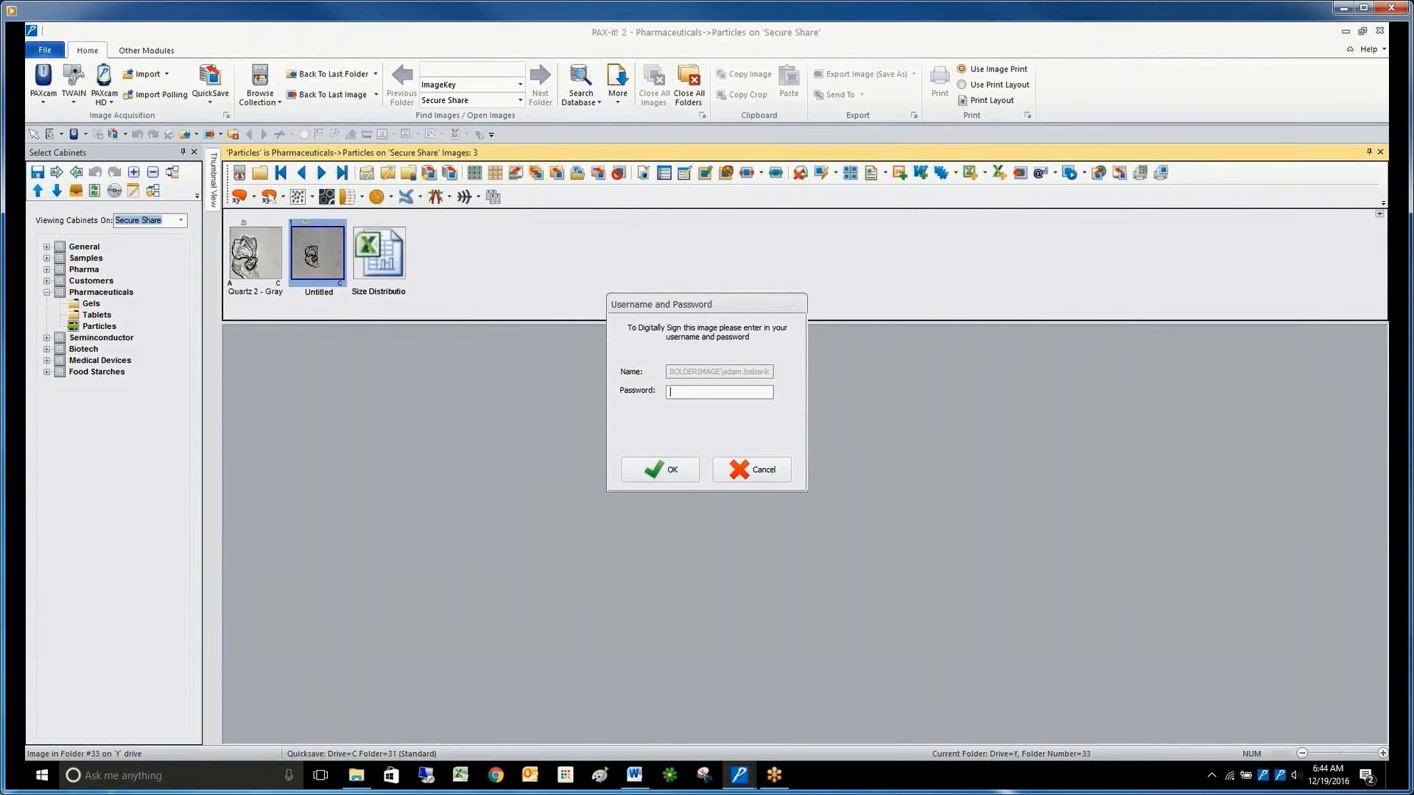
type("************")
left_click(670, 471)
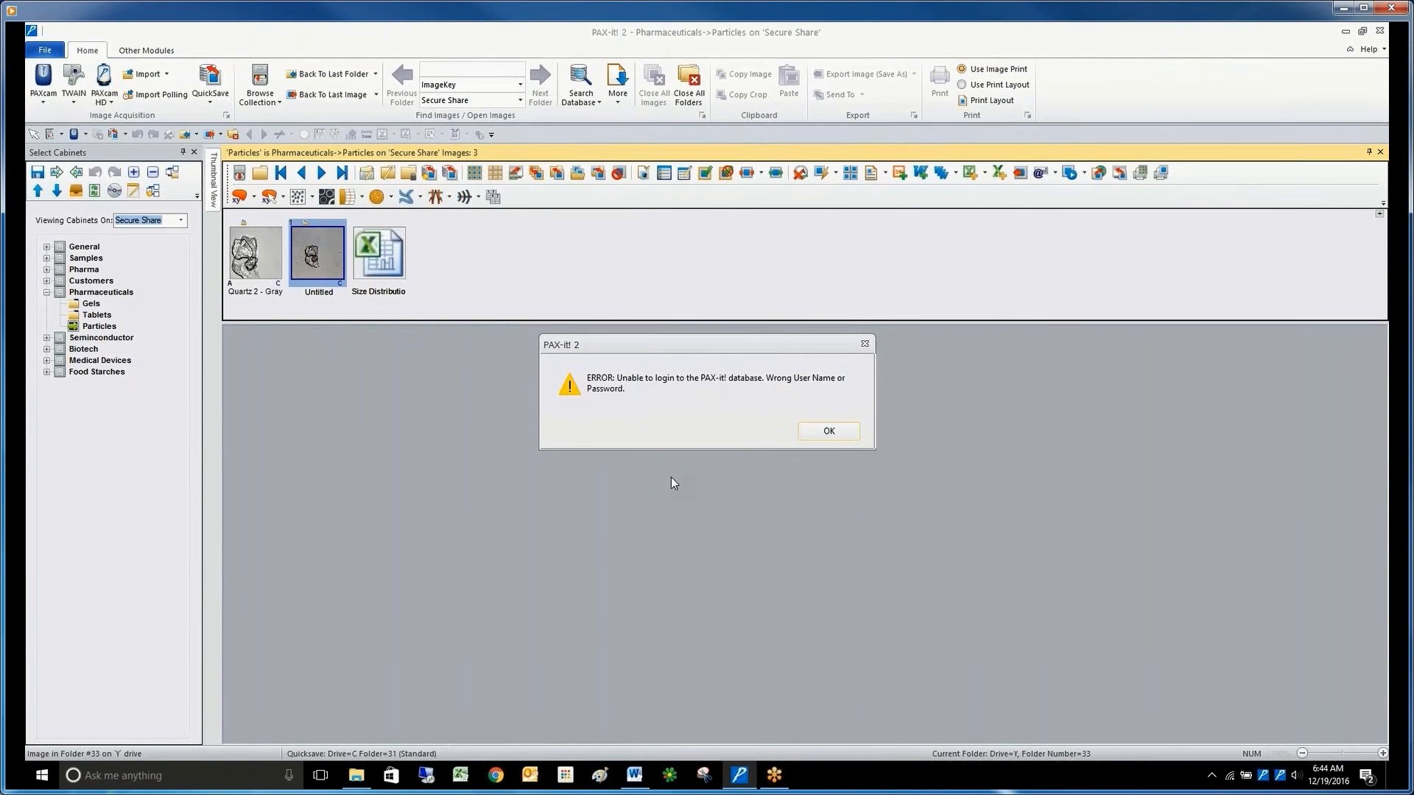
left_click(828, 432)
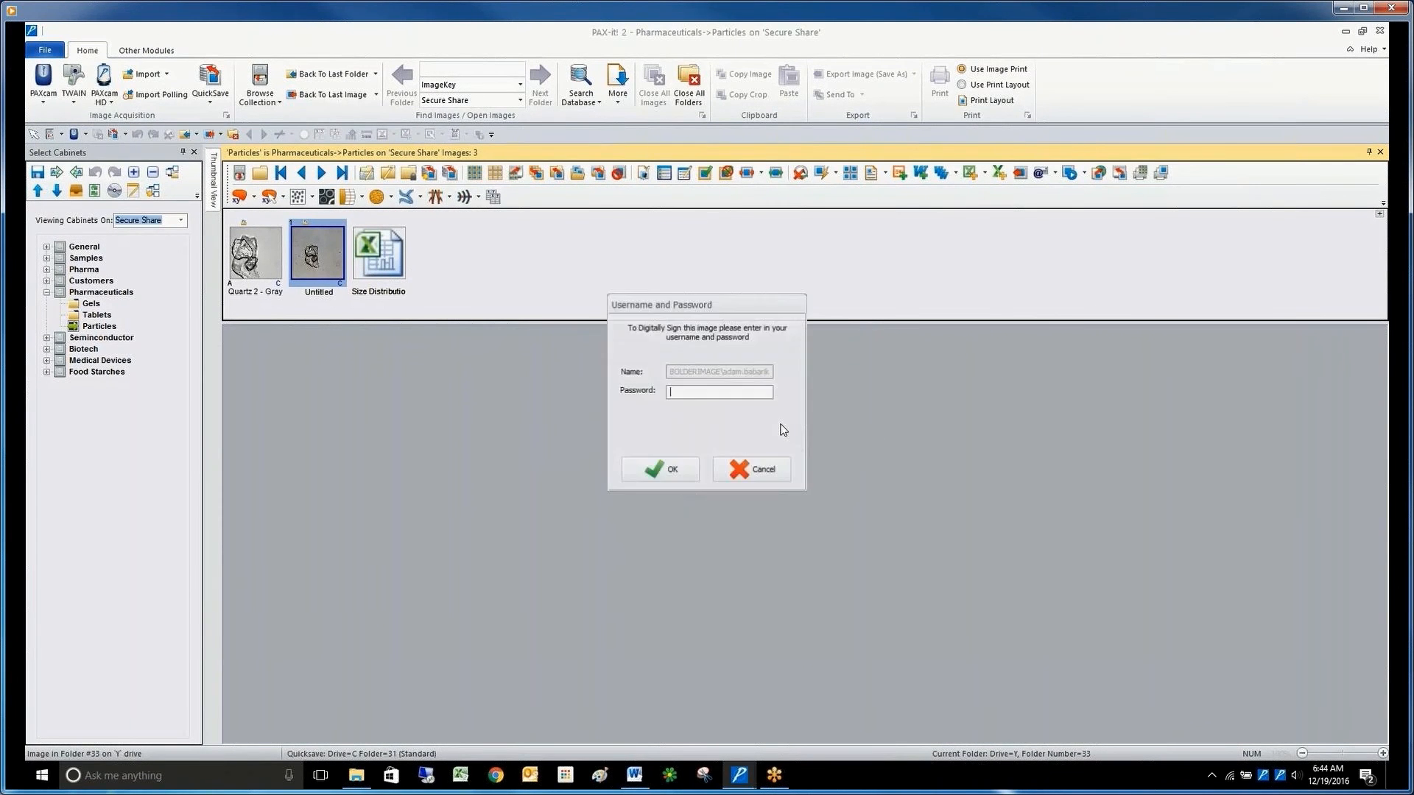
type("*****")
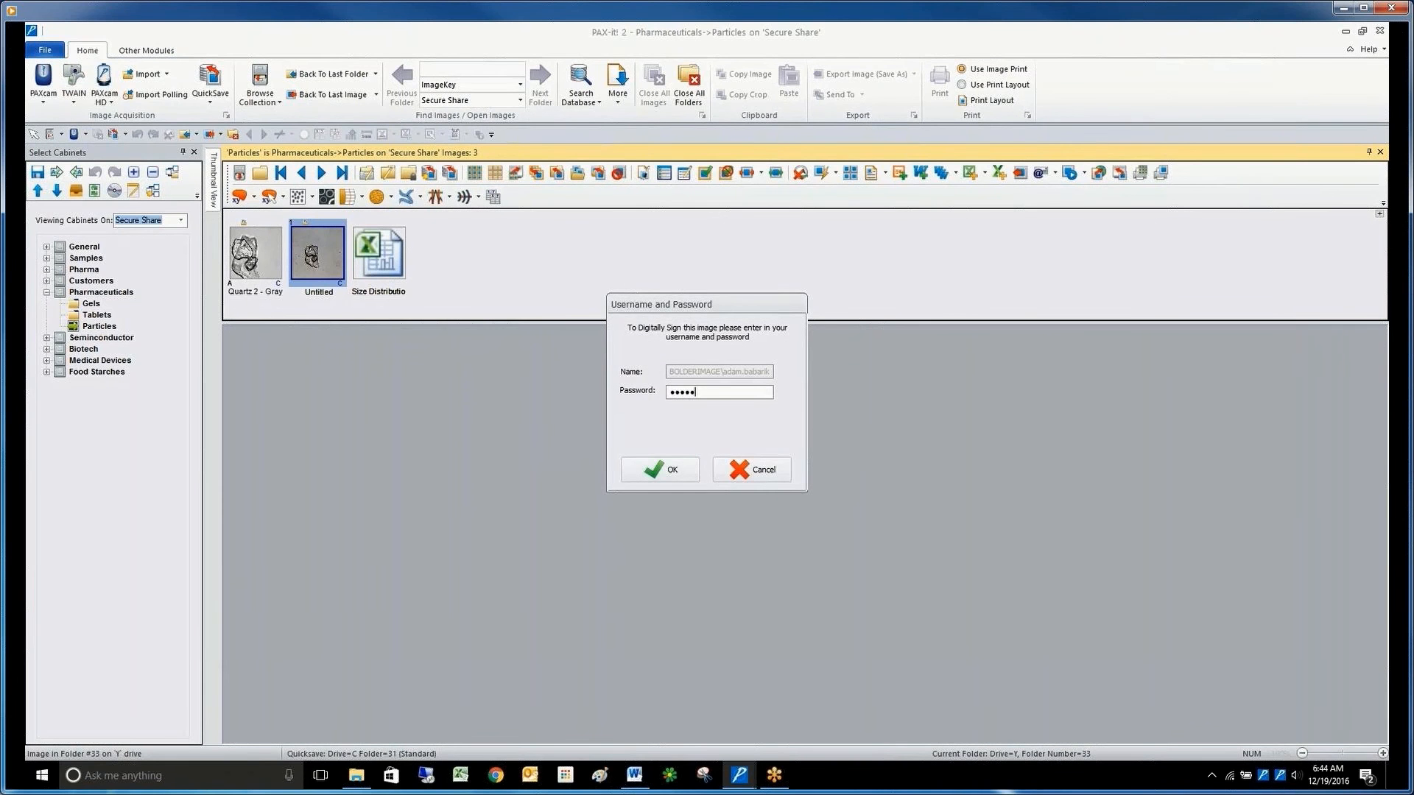
type("***********")
key("Return")
Sign the Untitled image with the value Pass and the reason Lab Tech.
left_click(692, 397)
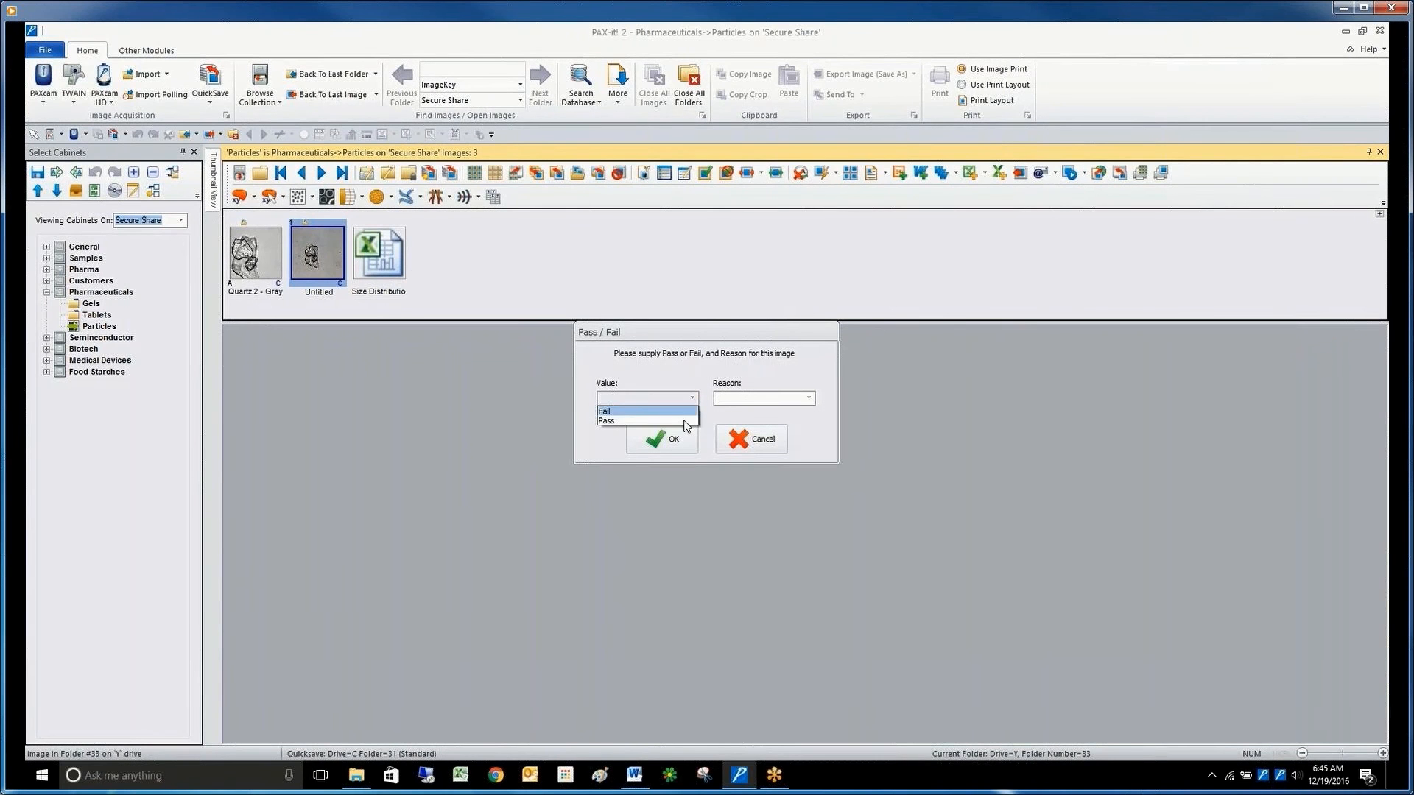
left_click(685, 420)
left_click(809, 398)
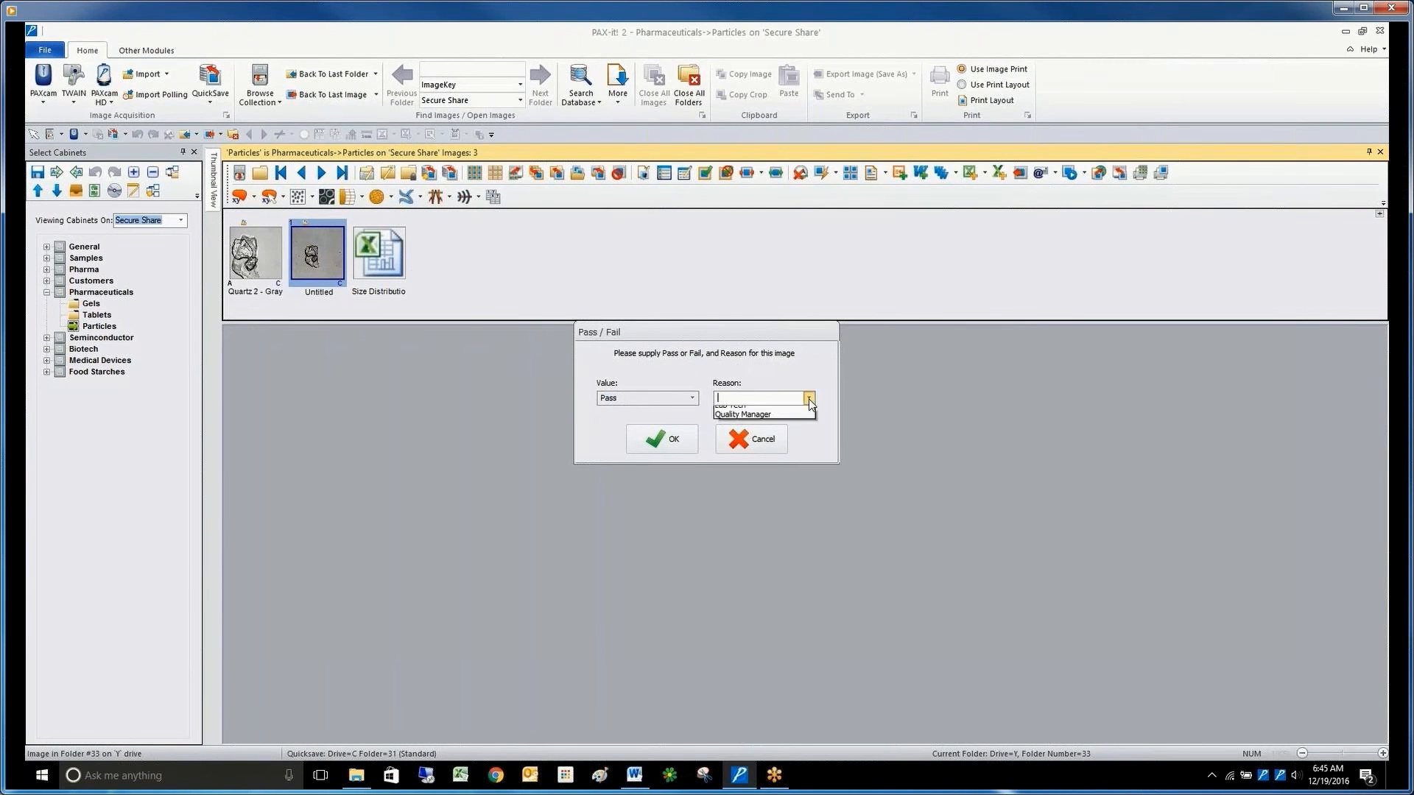
left_click(744, 409)
left_click(679, 441)
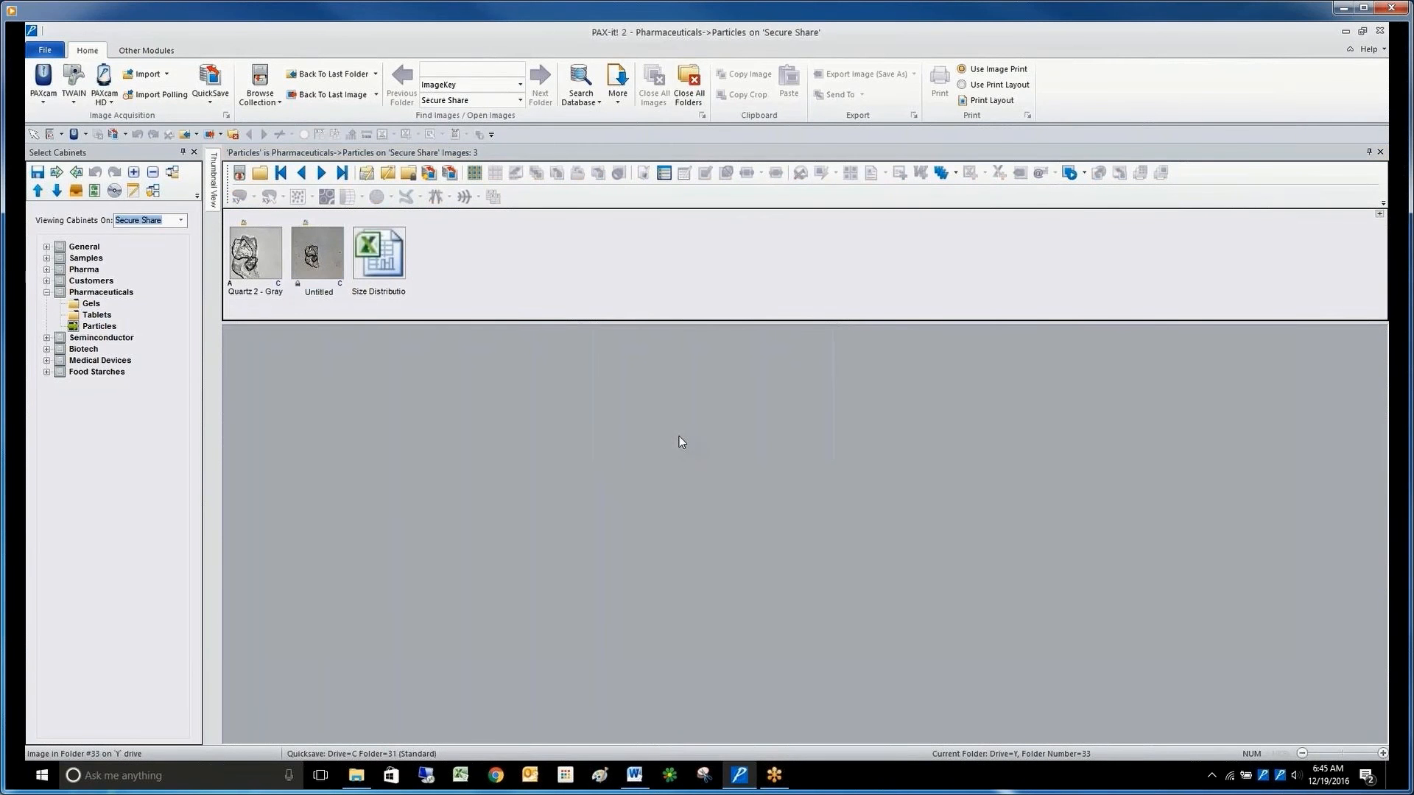
Check the digital signature of the Untitled image and dismiss its details.
left_click(318, 251)
right_click(320, 249)
left_click(308, 254)
right_click(305, 251)
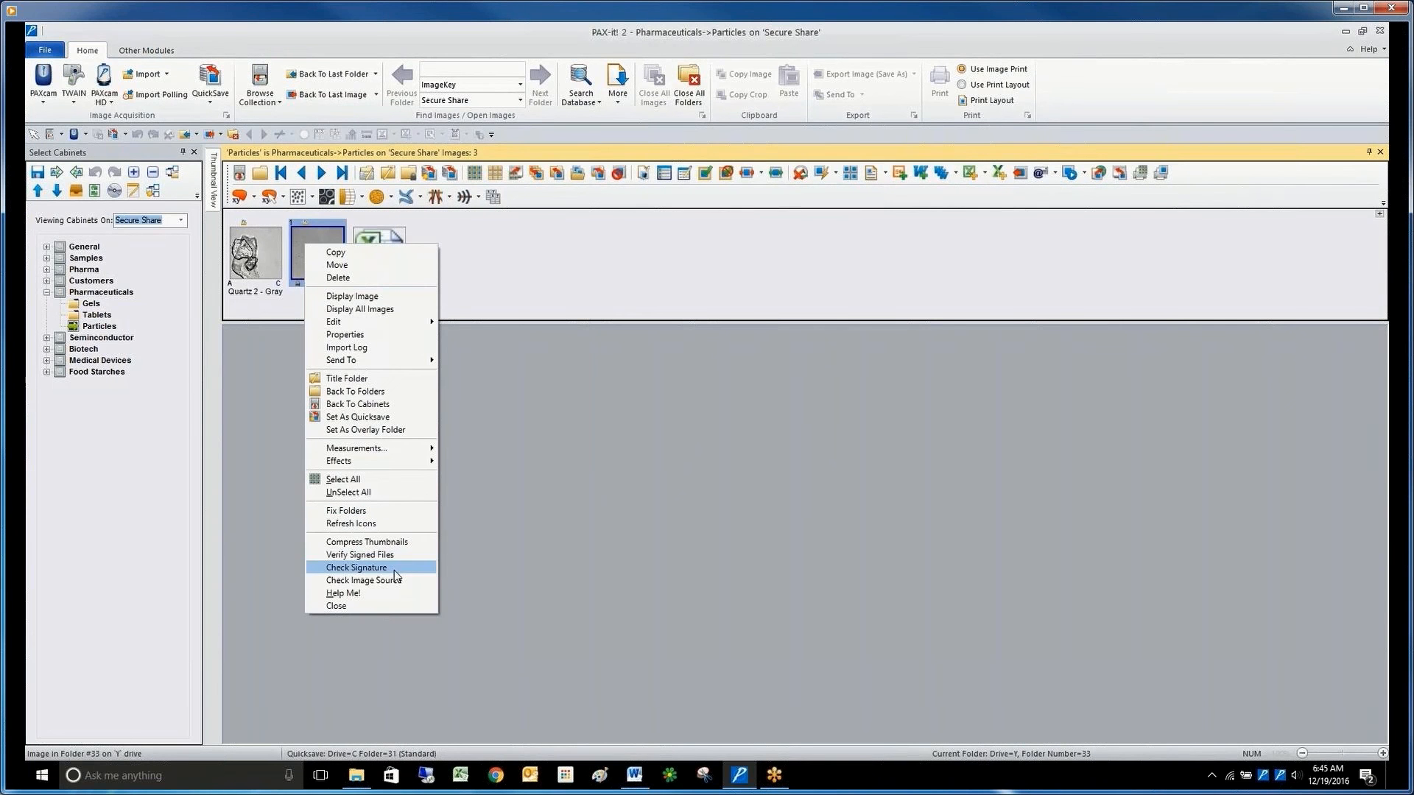
left_click(395, 570)
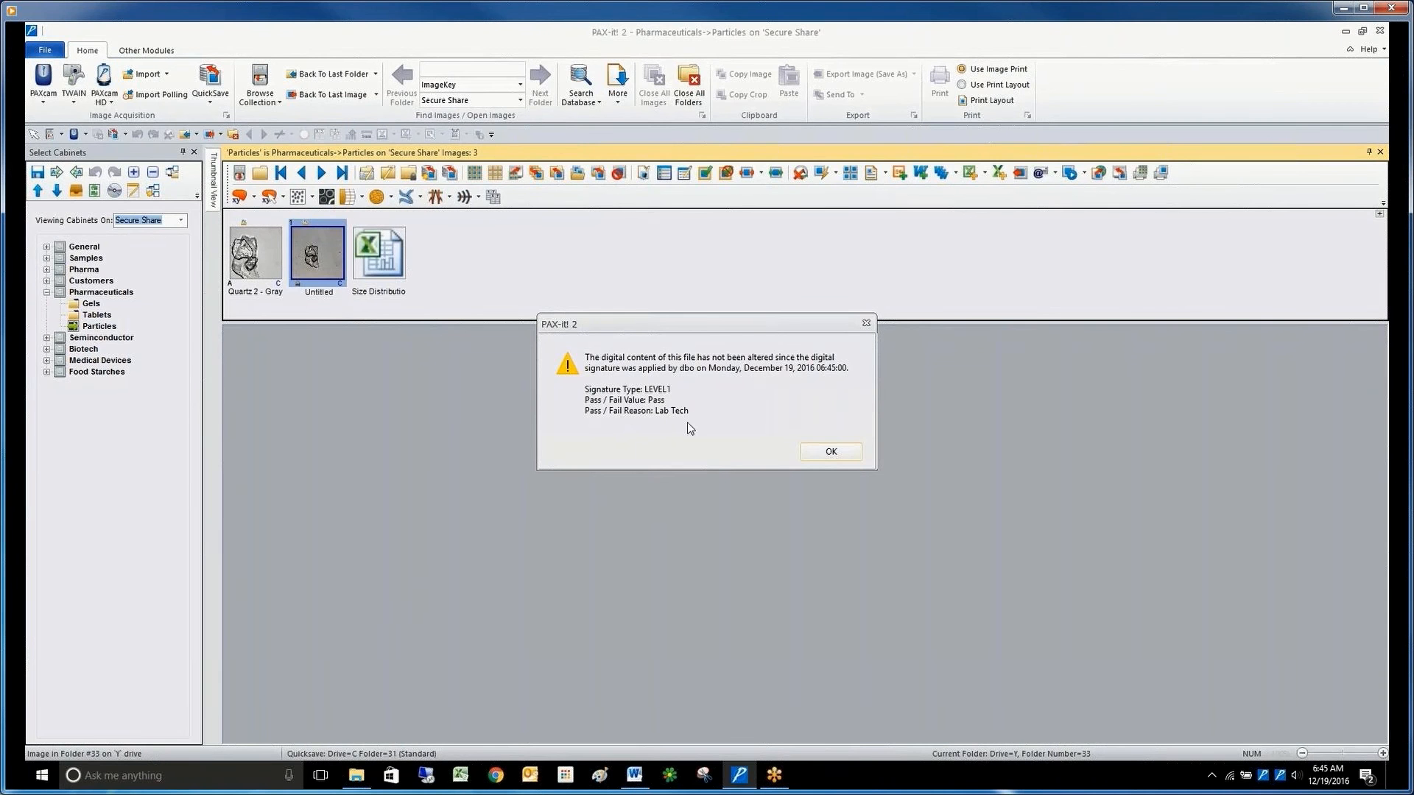
left_click(831, 452)
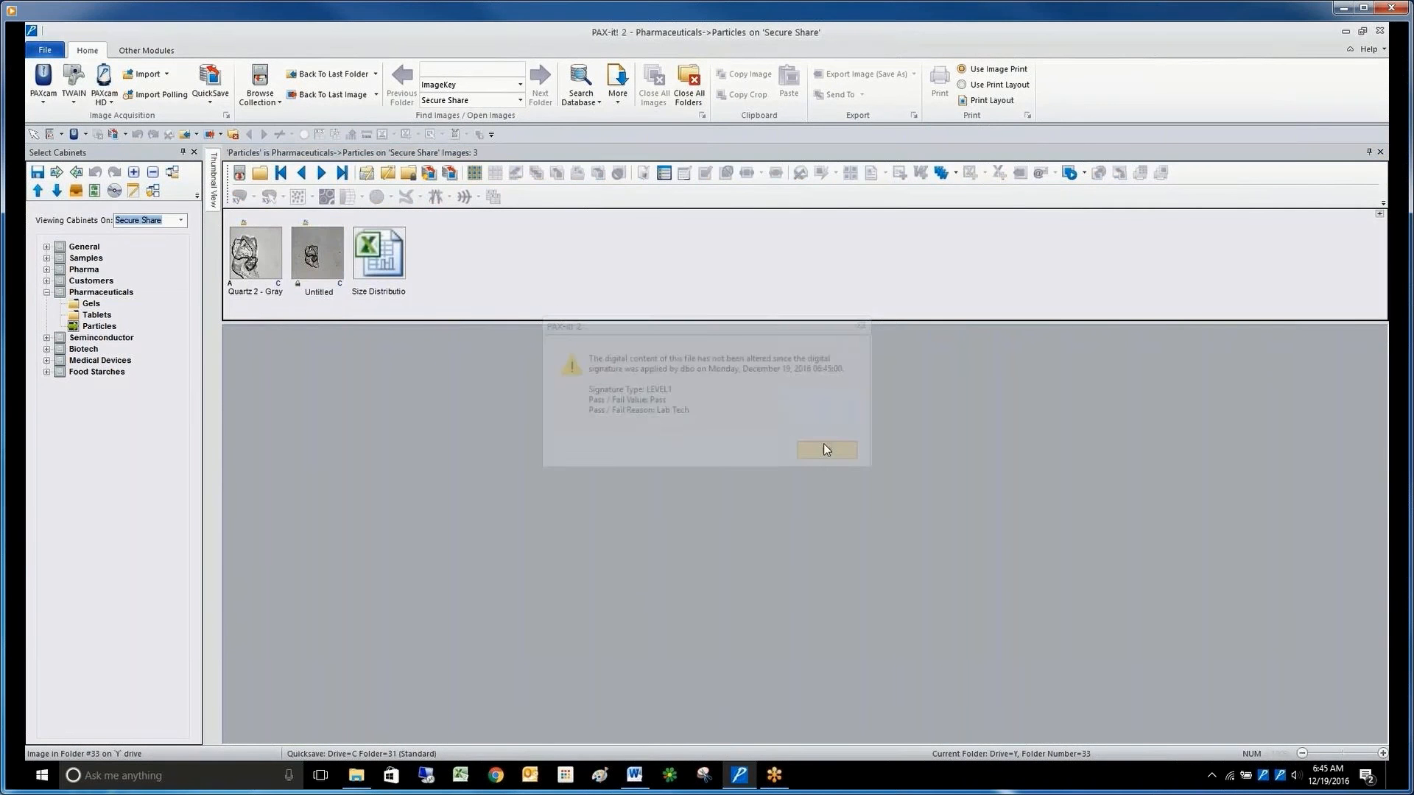
View the signed Untitled image with its ID tag data, and close the image and the Particles thumbnails.
double_click(330, 246)
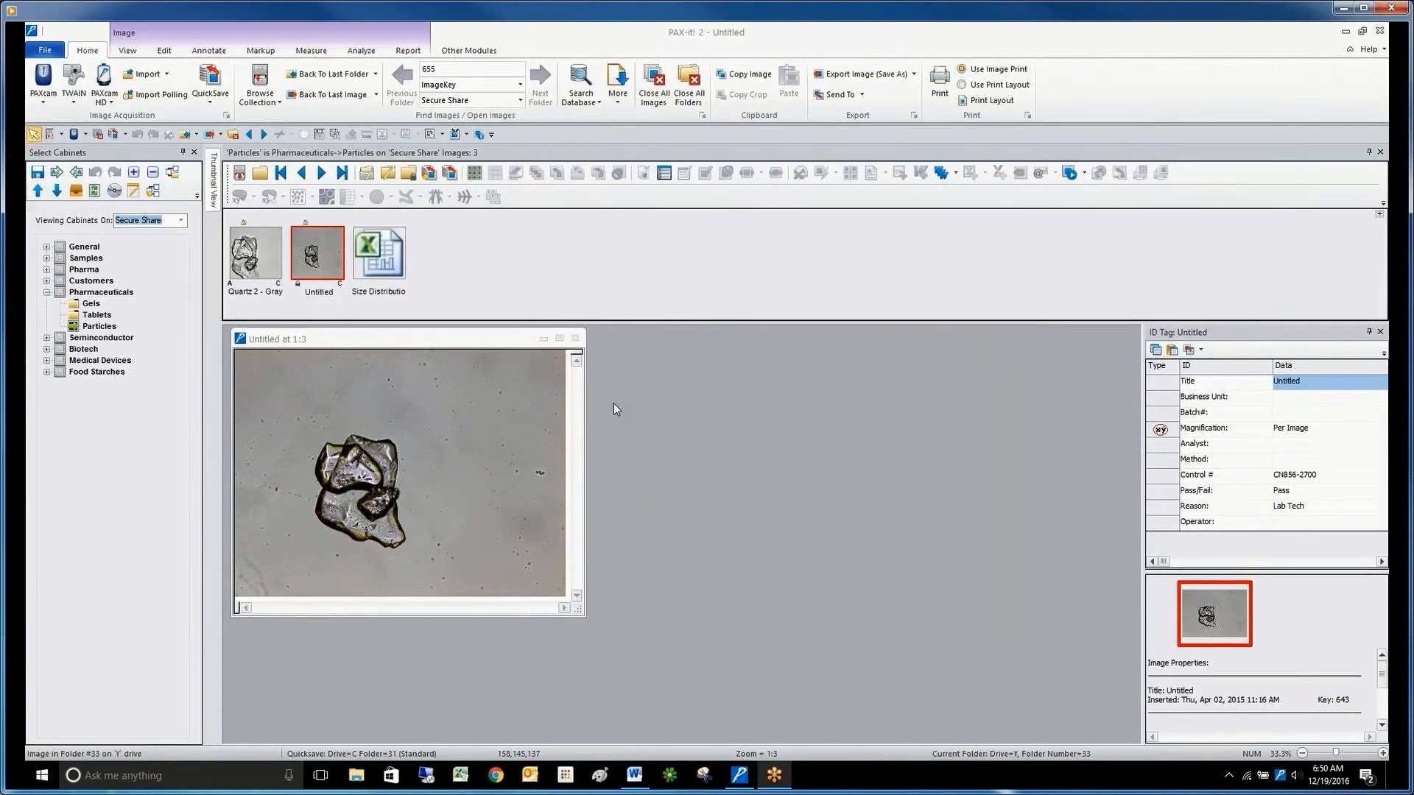
left_click(575, 339)
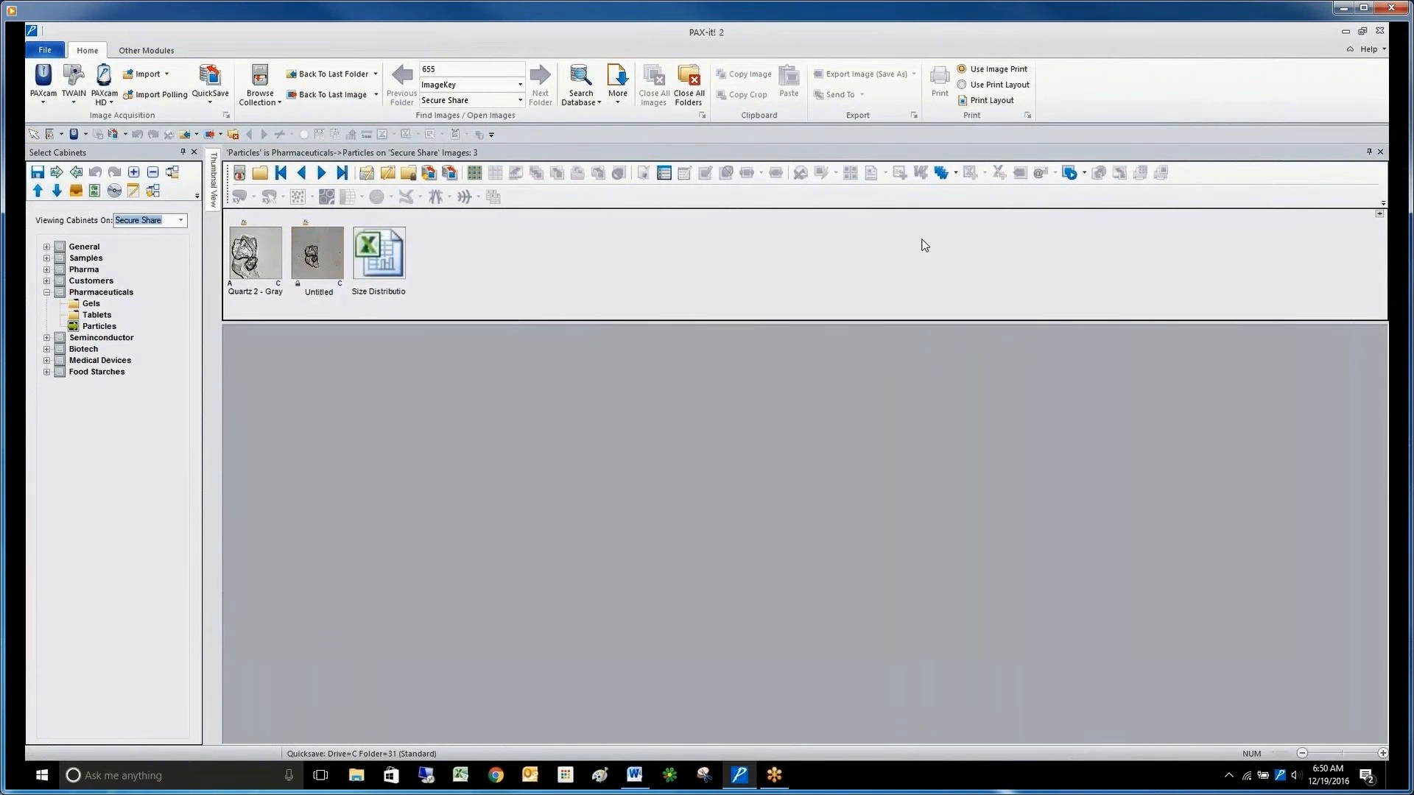
left_click(1381, 154)
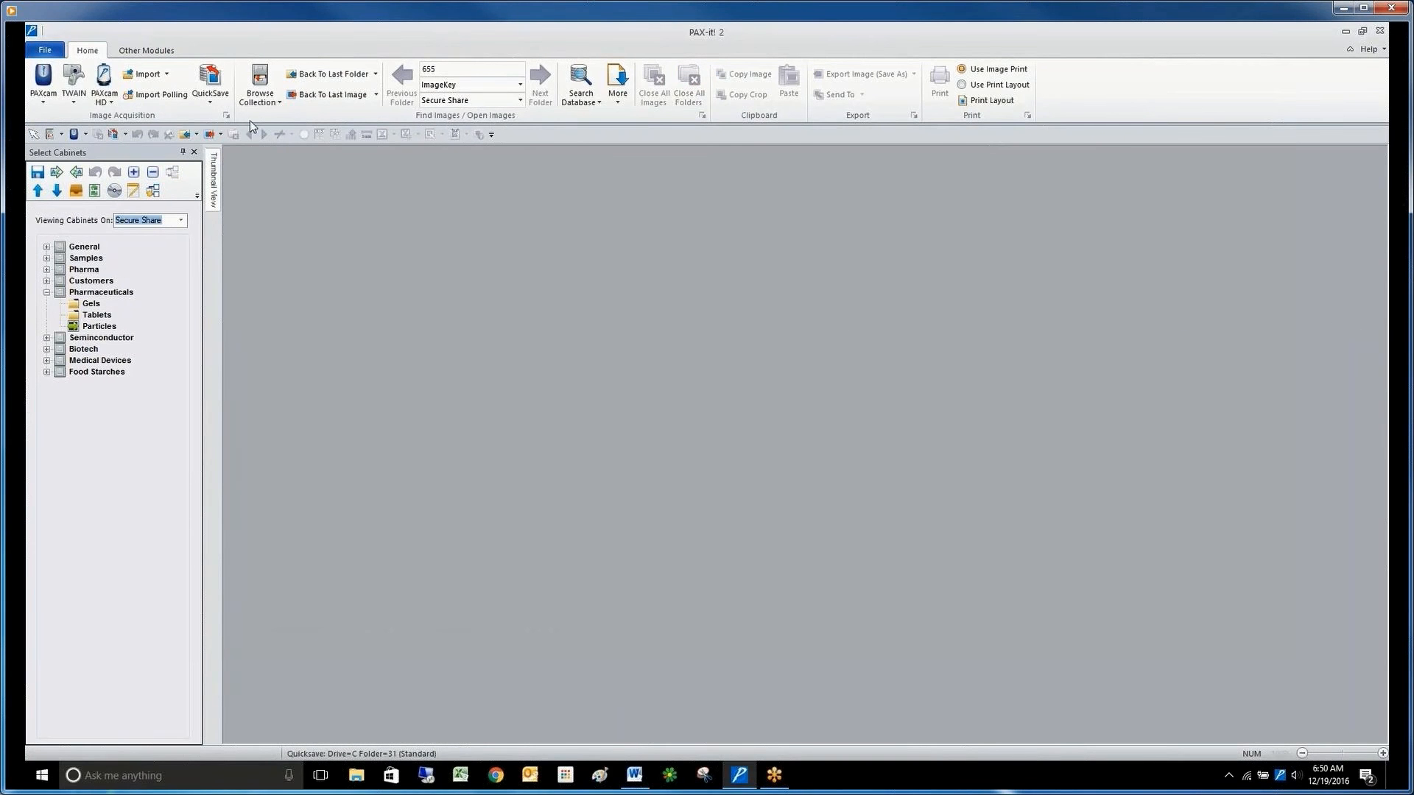
Start a new log report and set its report type to Document Activity.
left_click(154, 51)
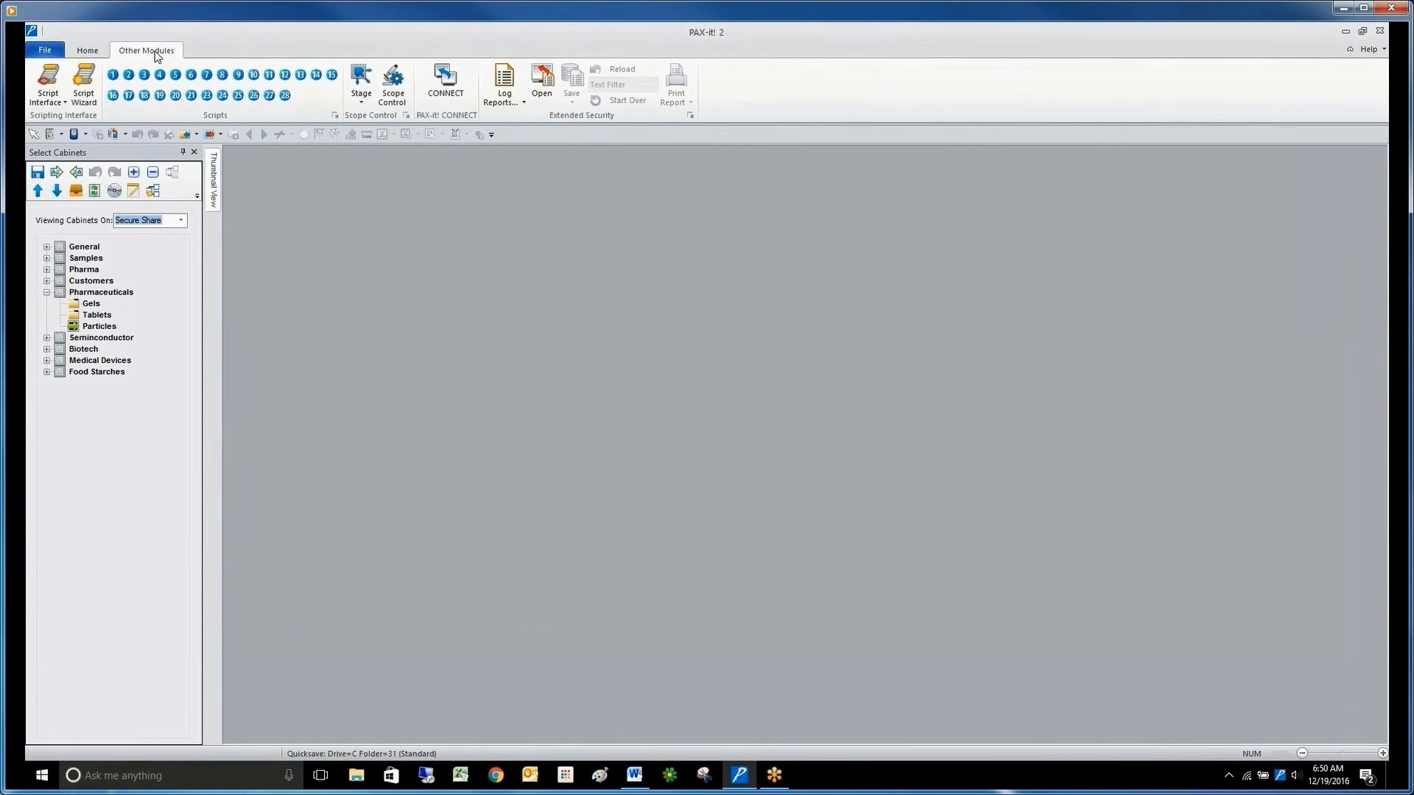
left_click(512, 81)
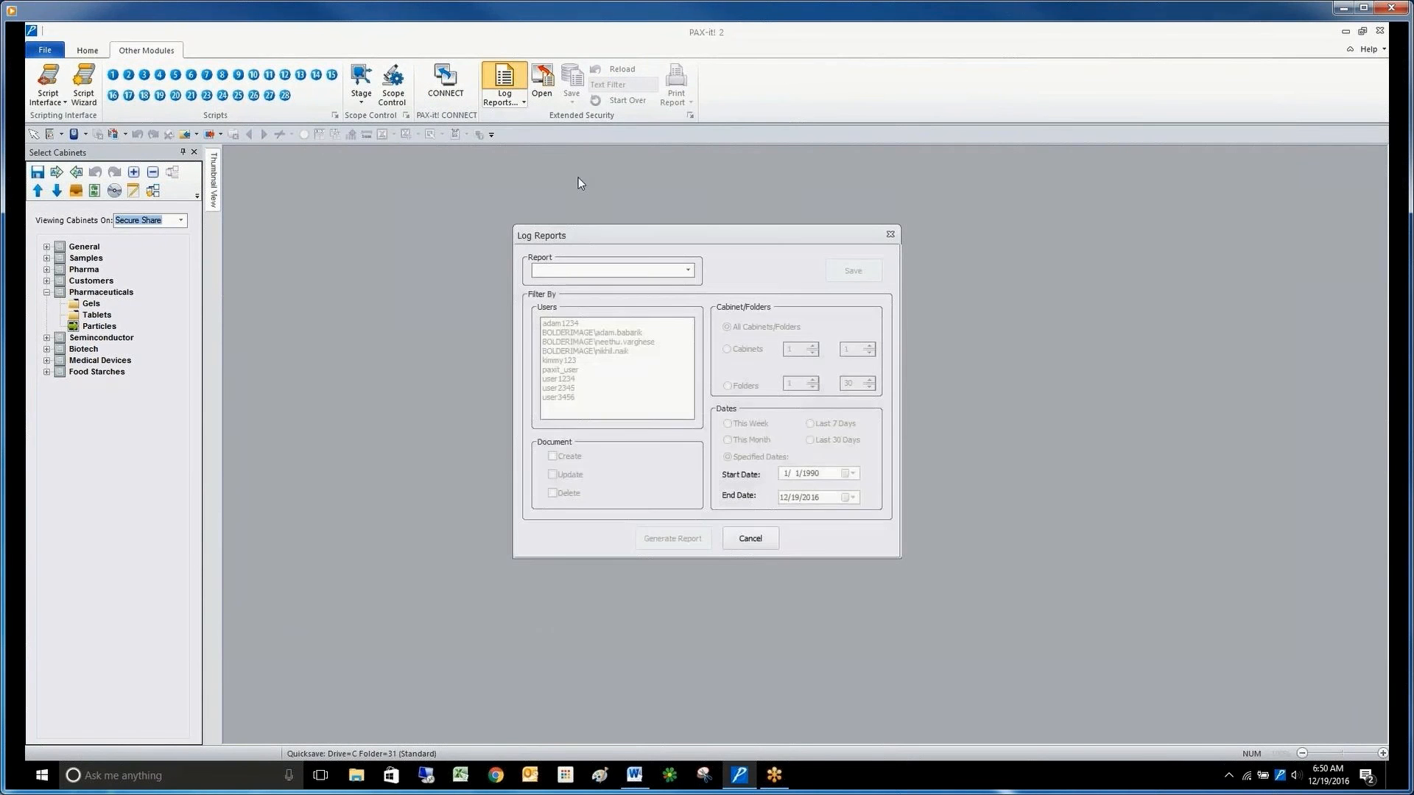
left_click(689, 270)
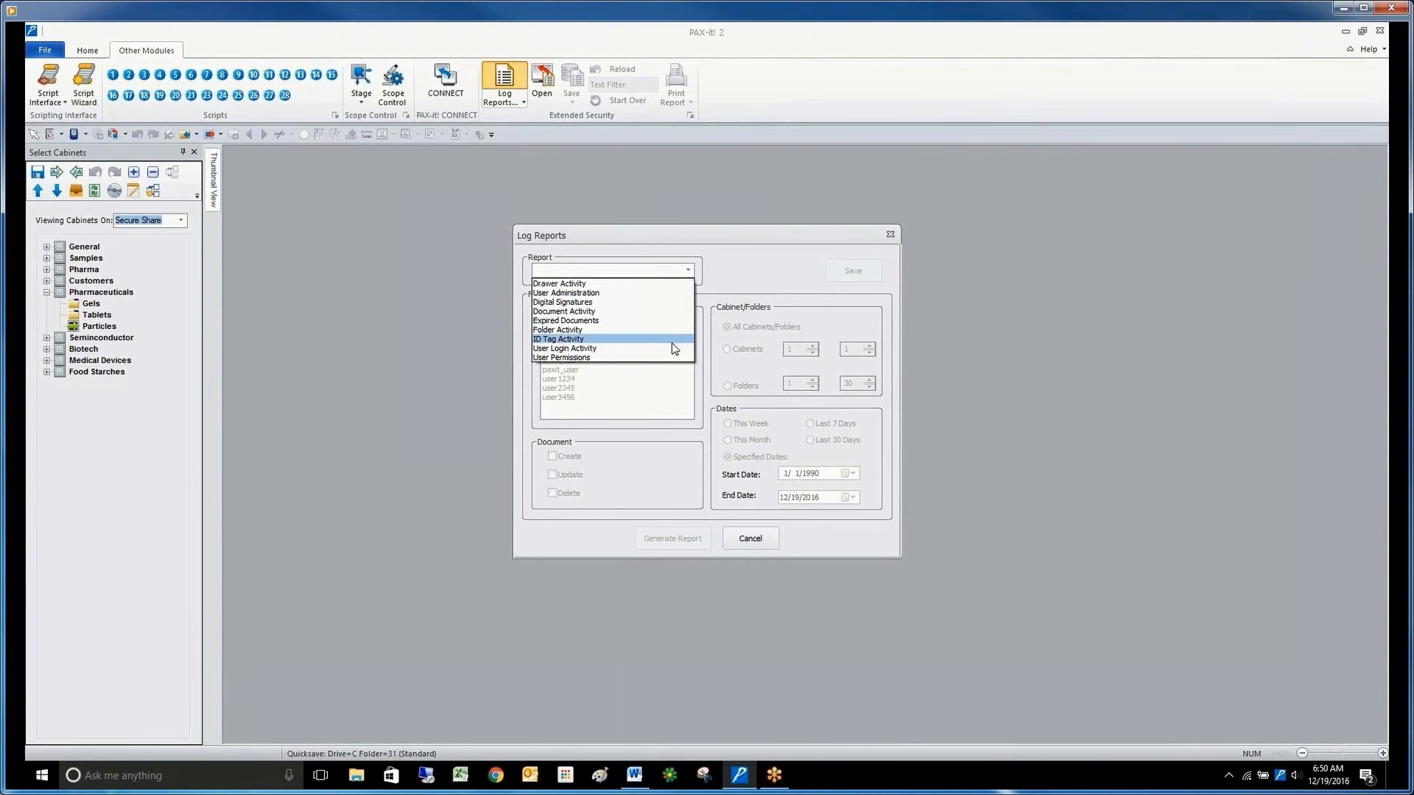
left_click(748, 264)
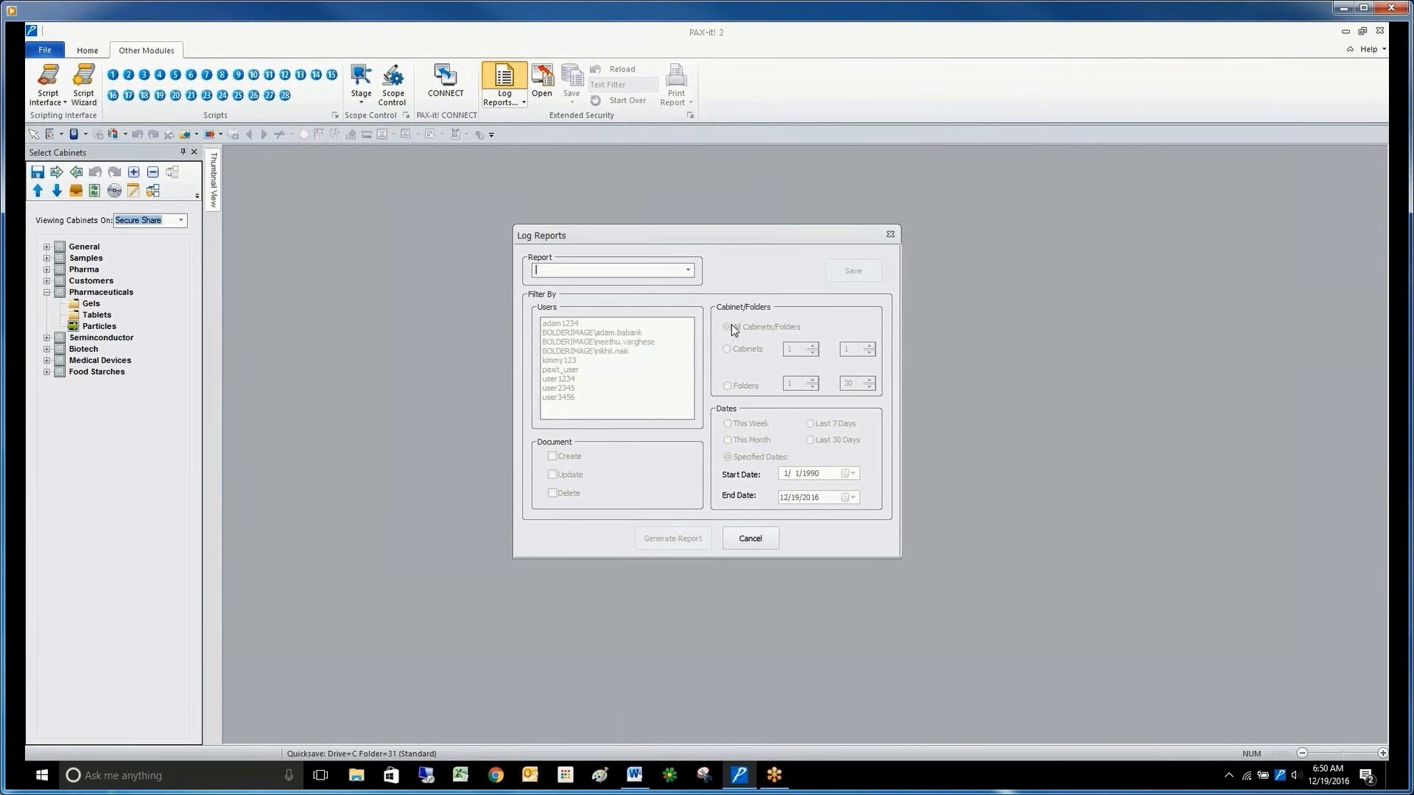
left_click(688, 271)
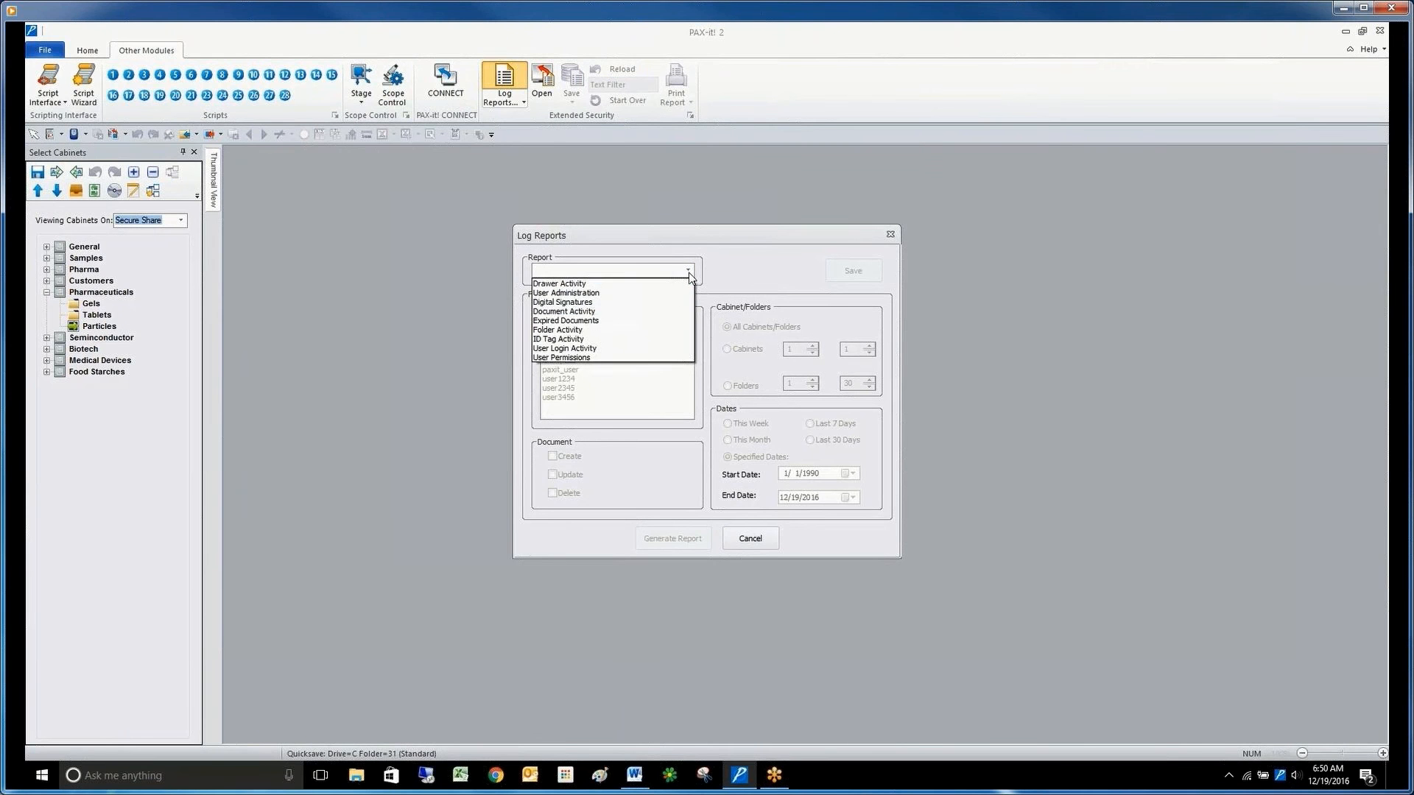
left_click(679, 312)
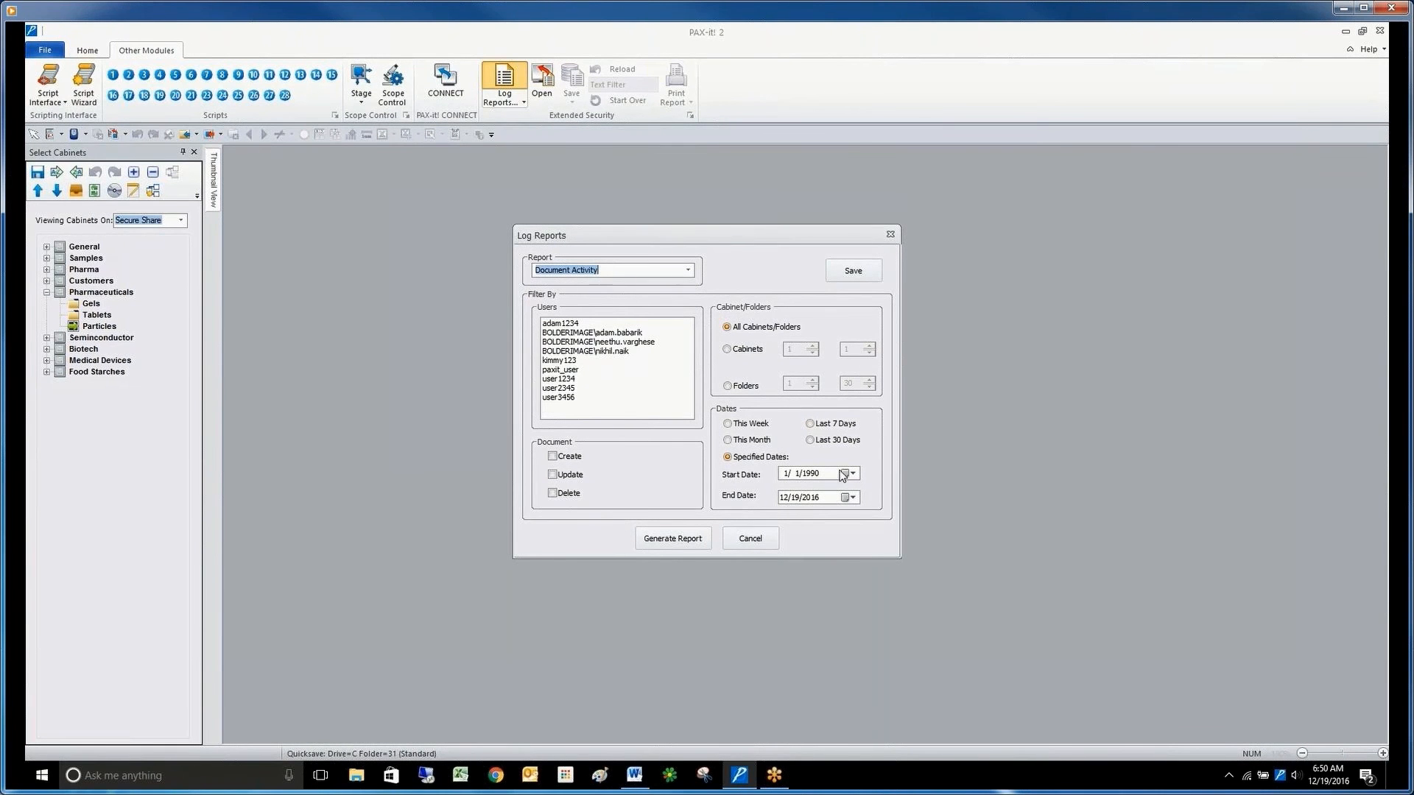
left_click(597, 333)
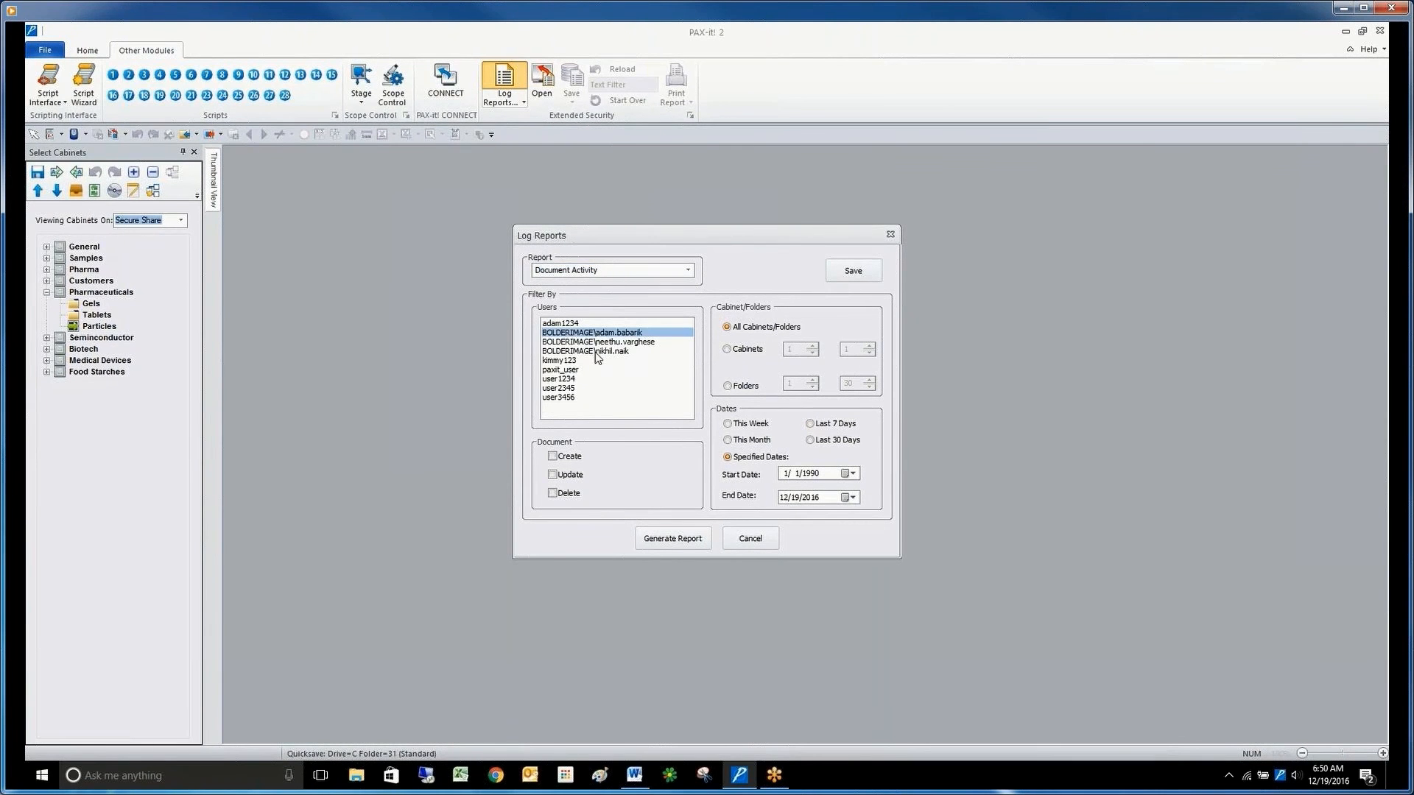
left_click(595, 352, "ctrl")
left_click(600, 341, "ctrl")
left_click(599, 342, "ctrl")
left_click(600, 352, "ctrl")
left_click(602, 336, "ctrl")
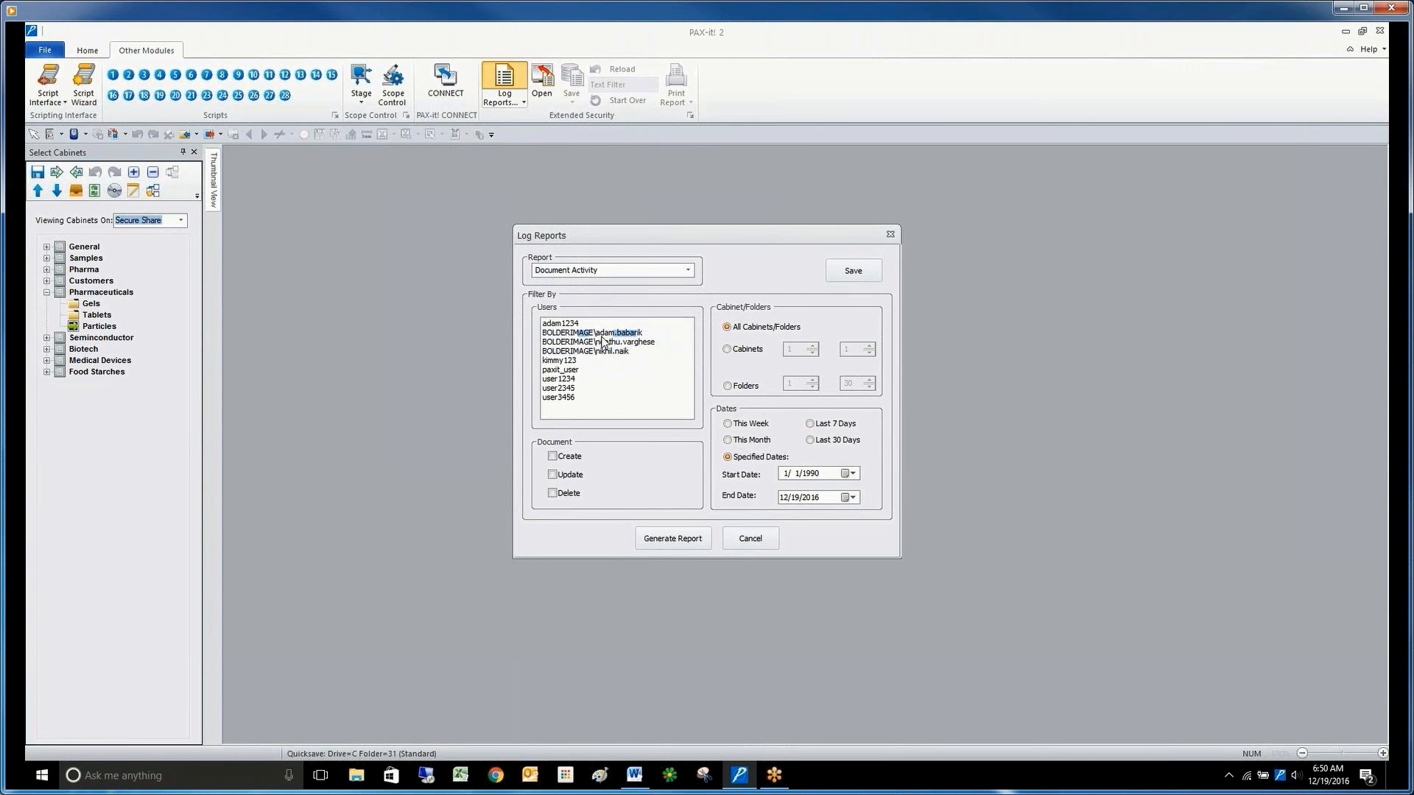
Include document creation in the filter, generate the Document Activity report and view its latest entries.
left_click(556, 458)
left_click(672, 538)
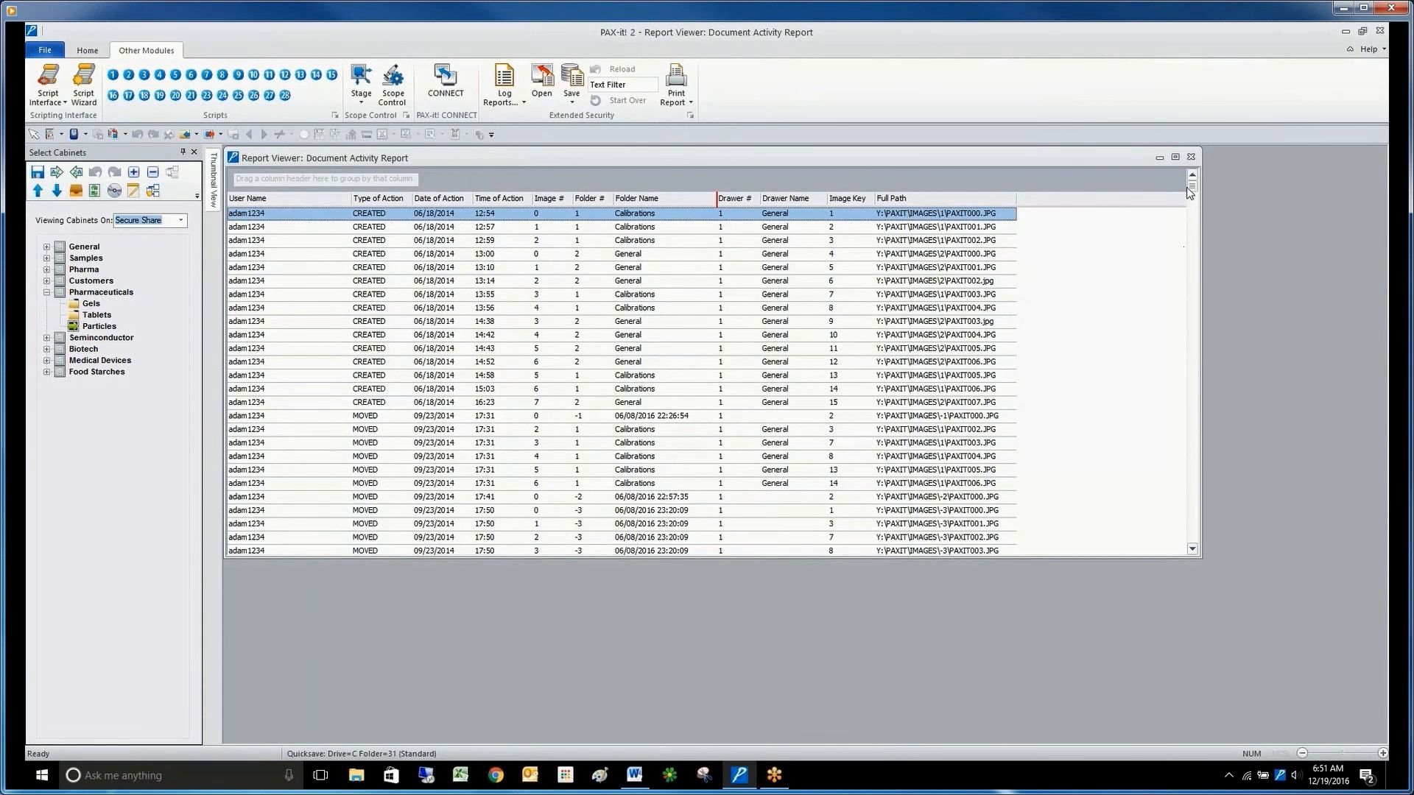
left_click_drag(1192, 190, 1190, 552)
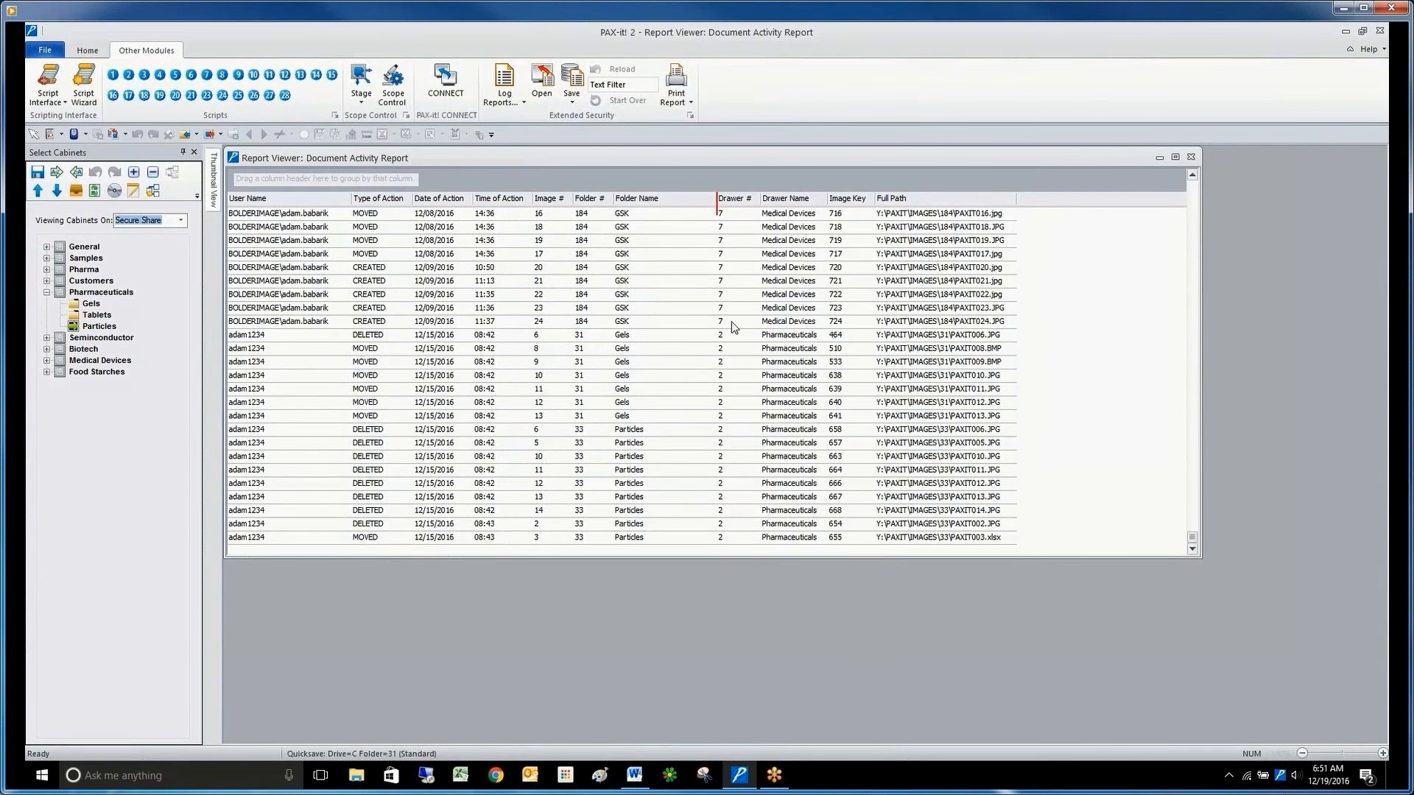
Find the image of the GSK record created 12/09/2016 at 11:36 by its image key 723 and view its thumbnail.
left_click(840, 312)
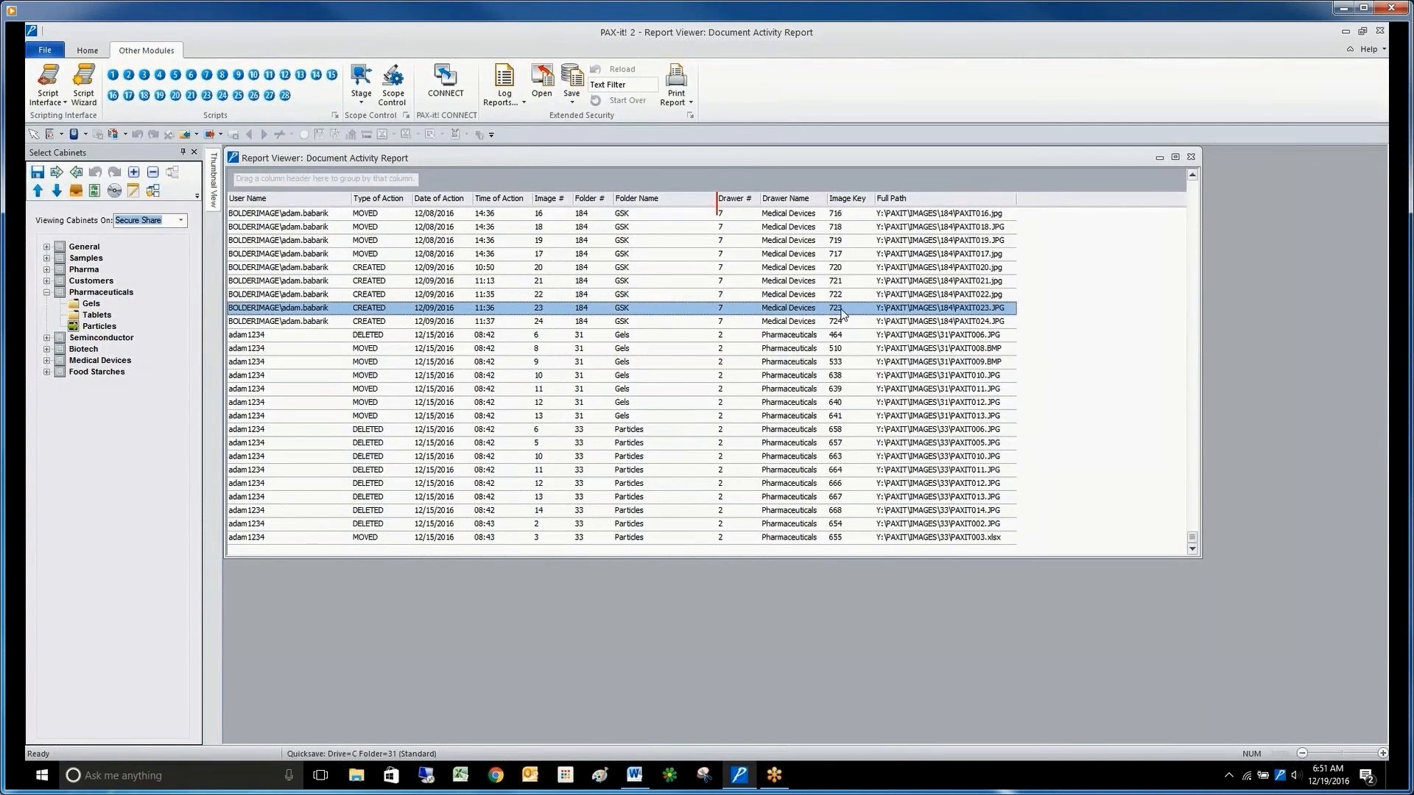
left_click(87, 50)
left_click(457, 70)
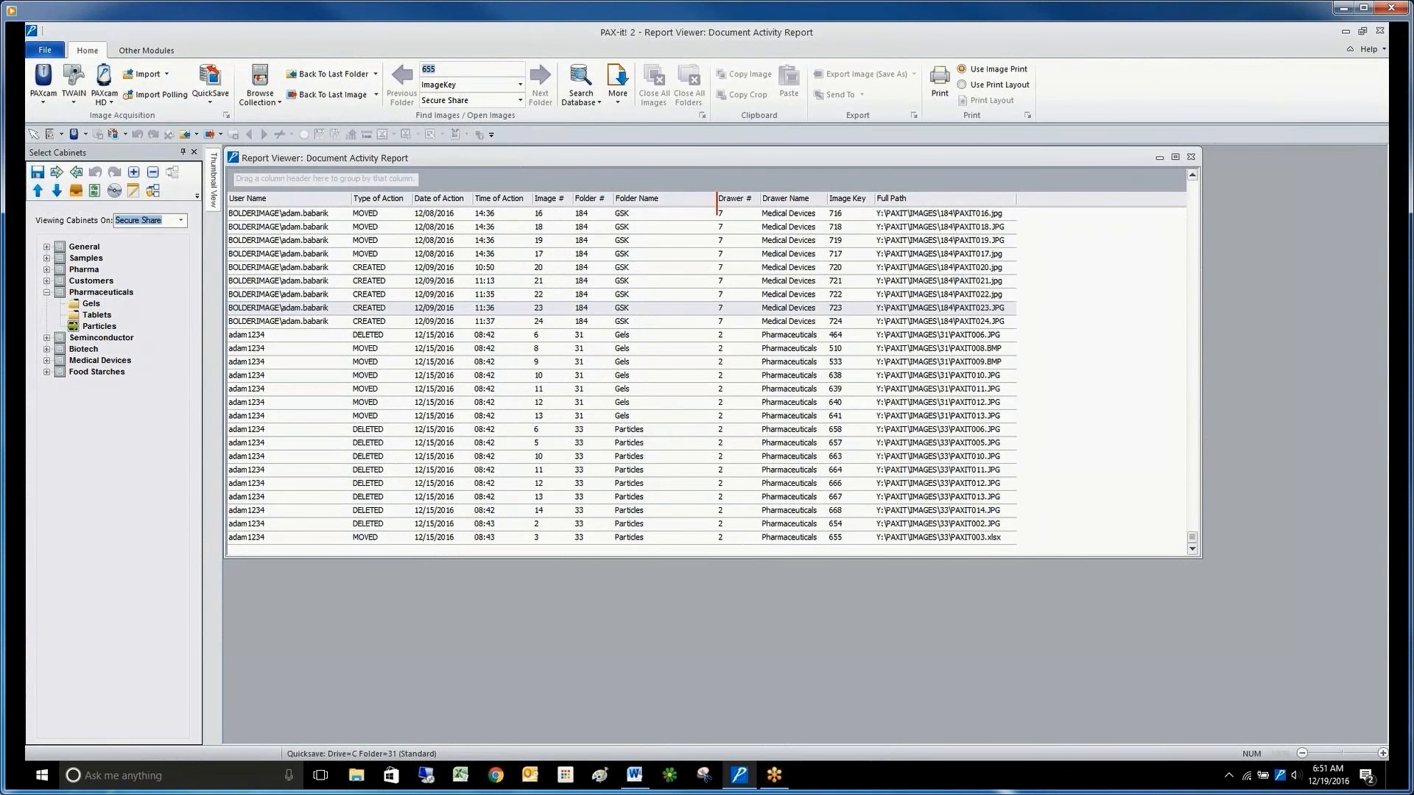
type("723")
key("Return")
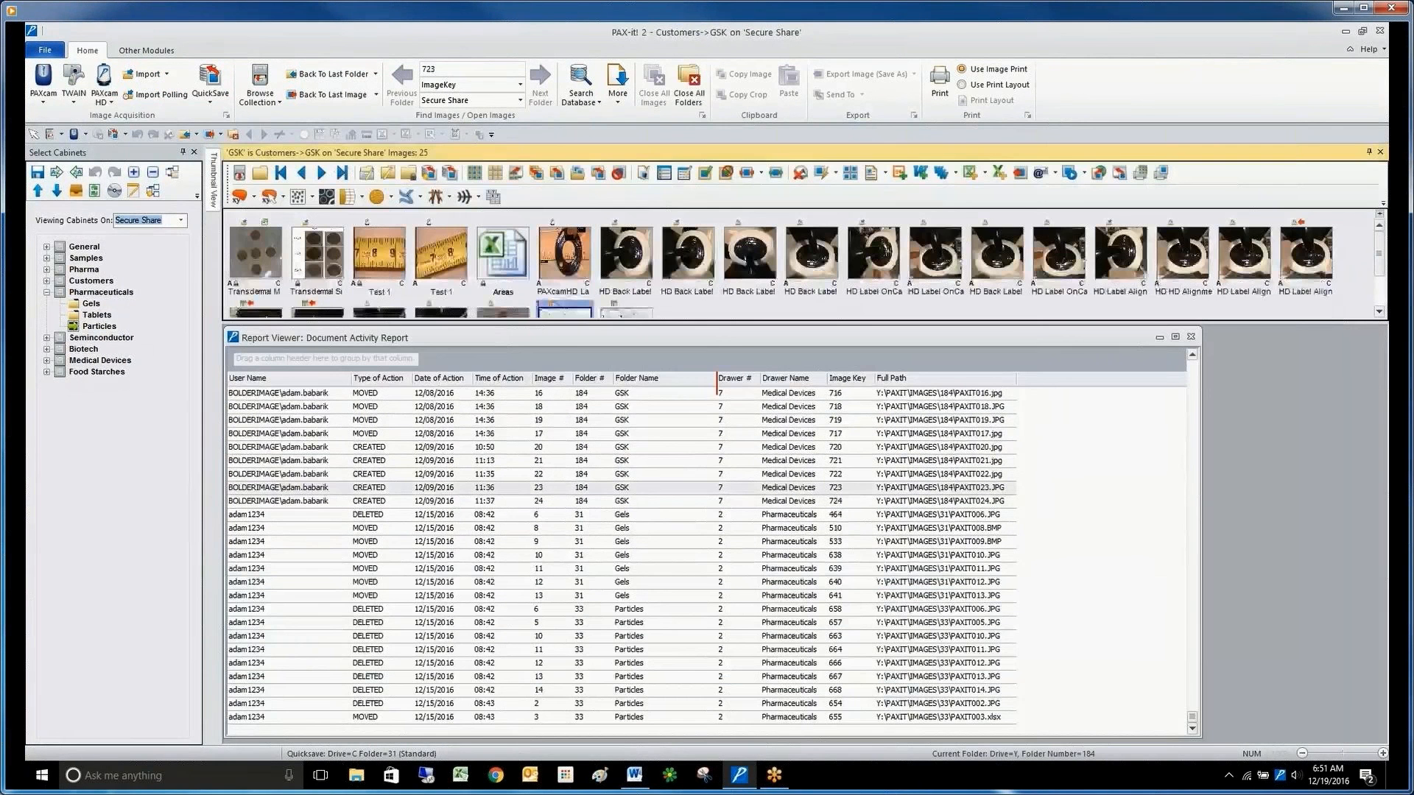
left_click_drag(1379, 251, 1380, 287)
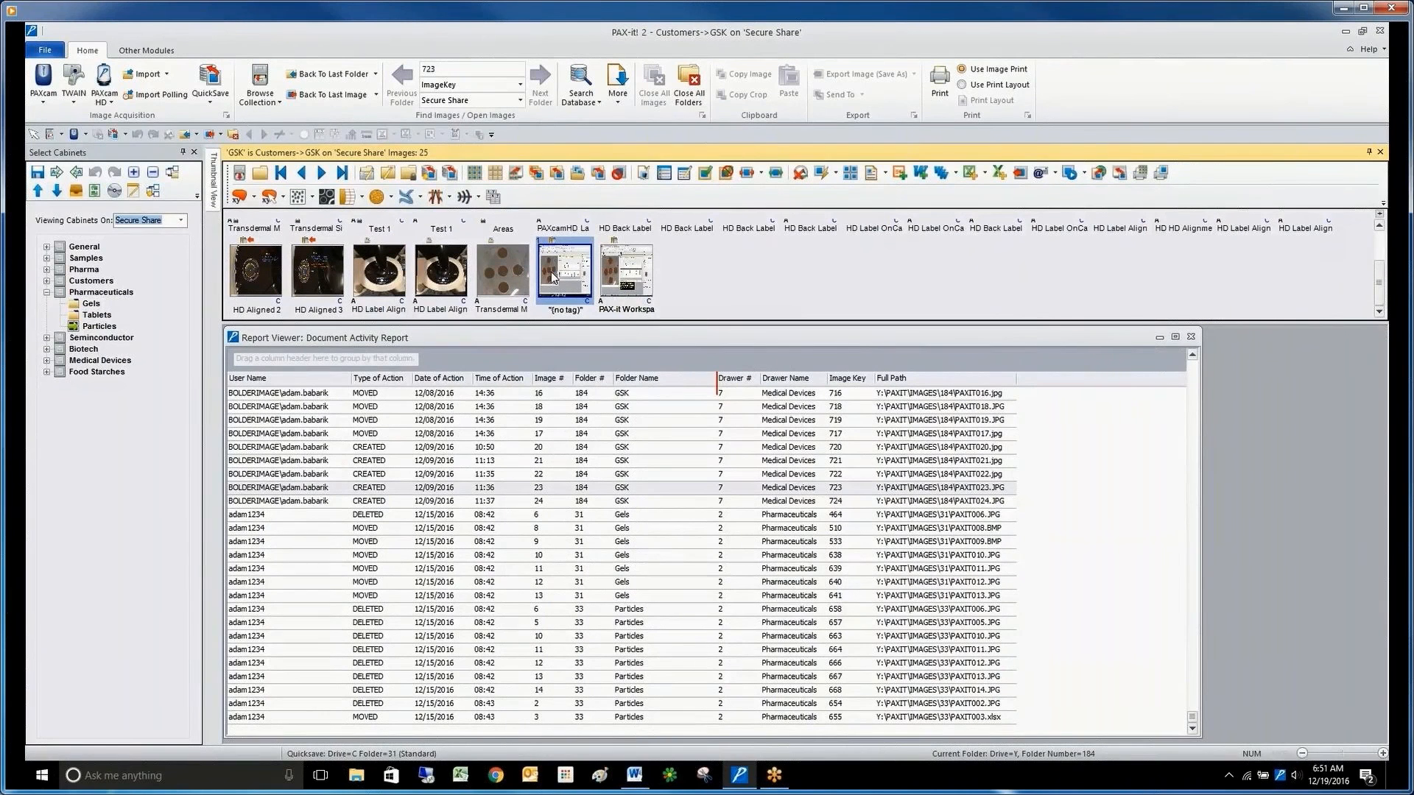
left_click(1265, 484)
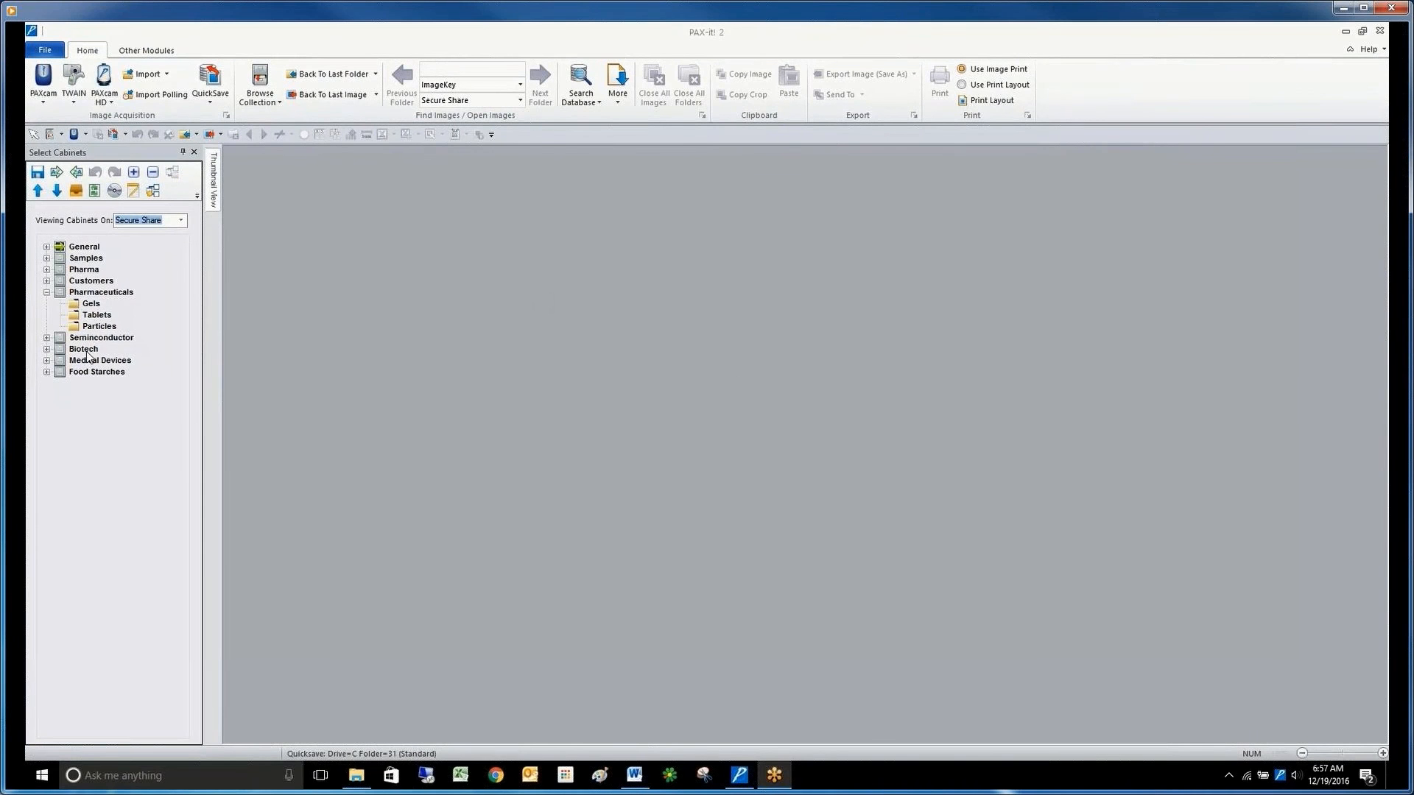
Open the Quartz 2 - Gray Image from the Particles folder of the Pharmaceuticals cabinet at 1:2 zoom.
left_click(98, 327)
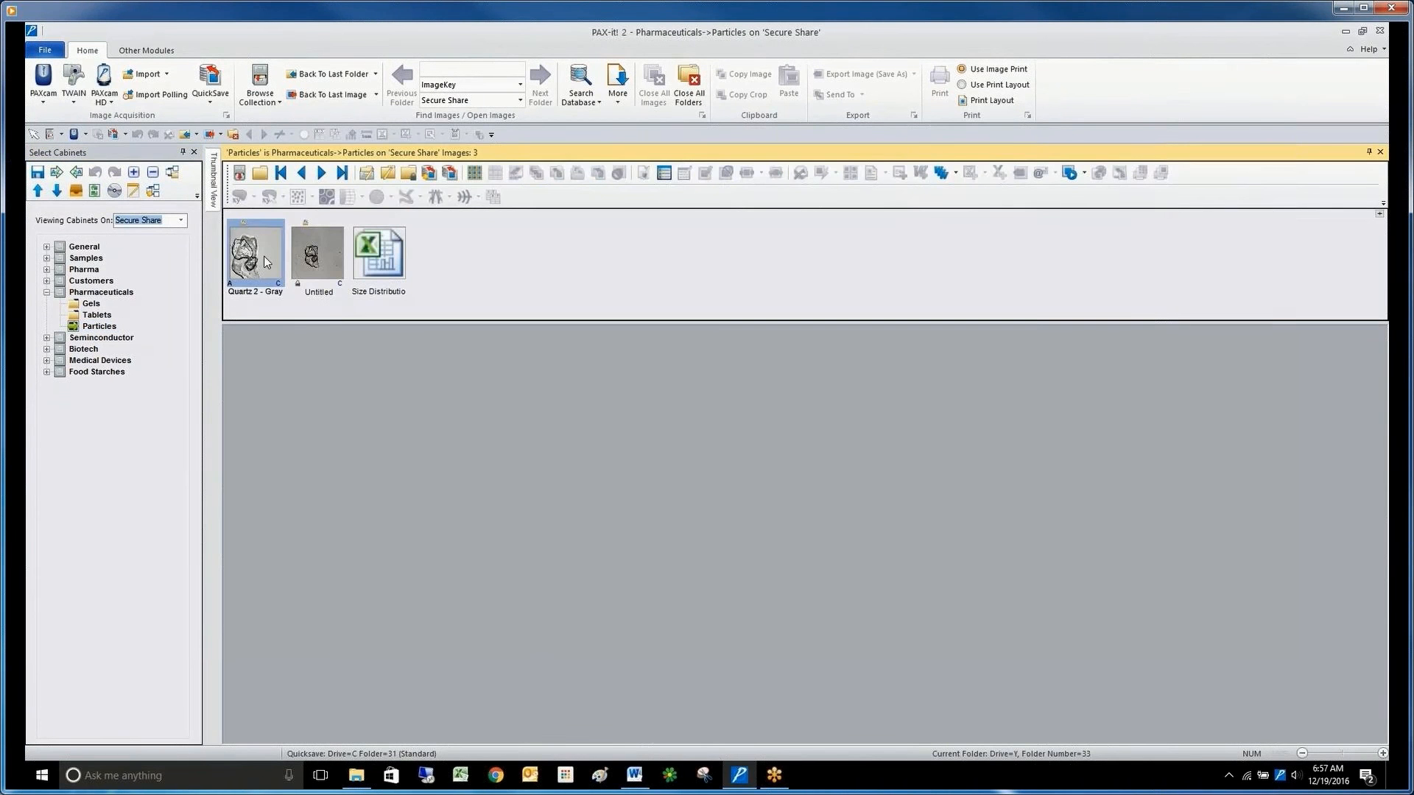
left_click(265, 262)
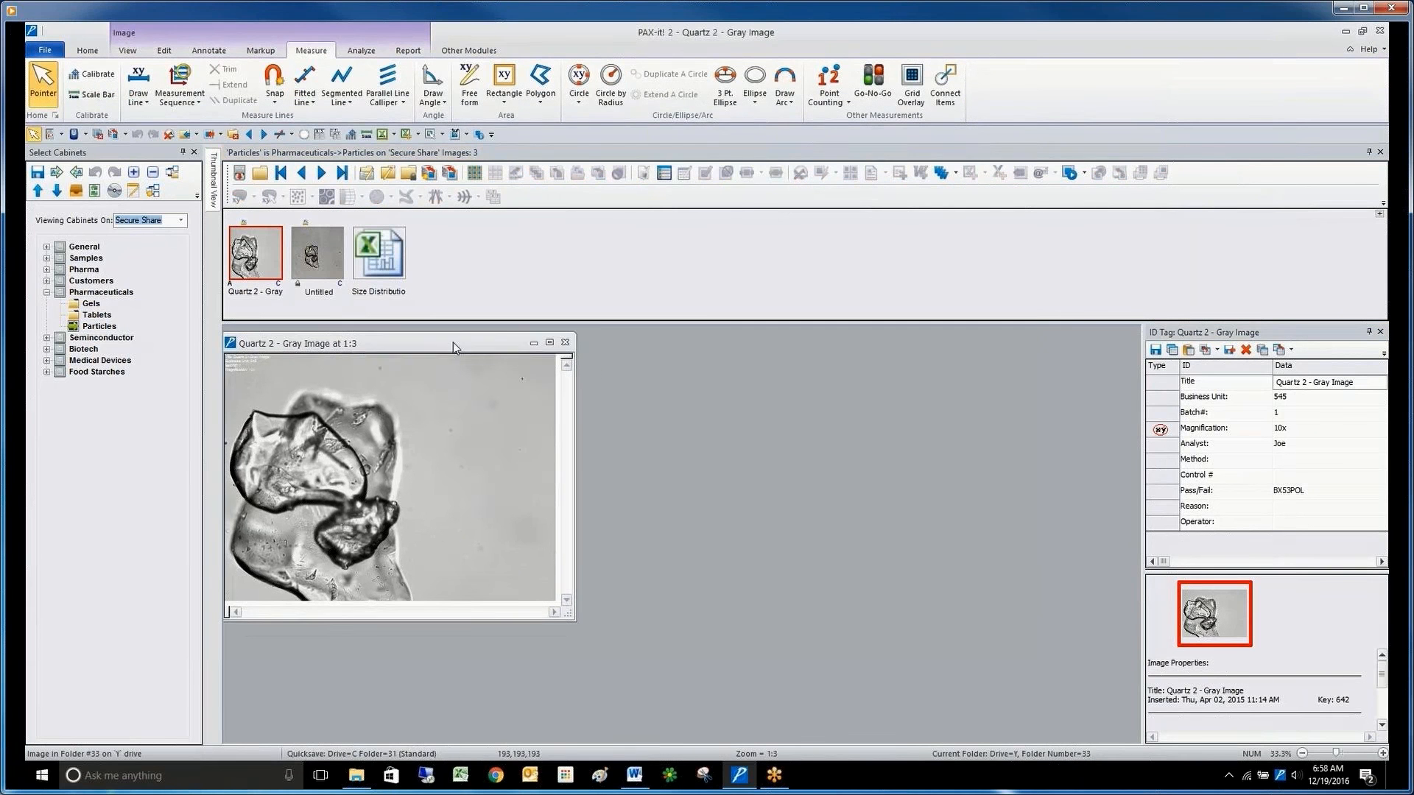
scroll(436, 459, "up", 2)
scroll(432, 455, "down", 1)
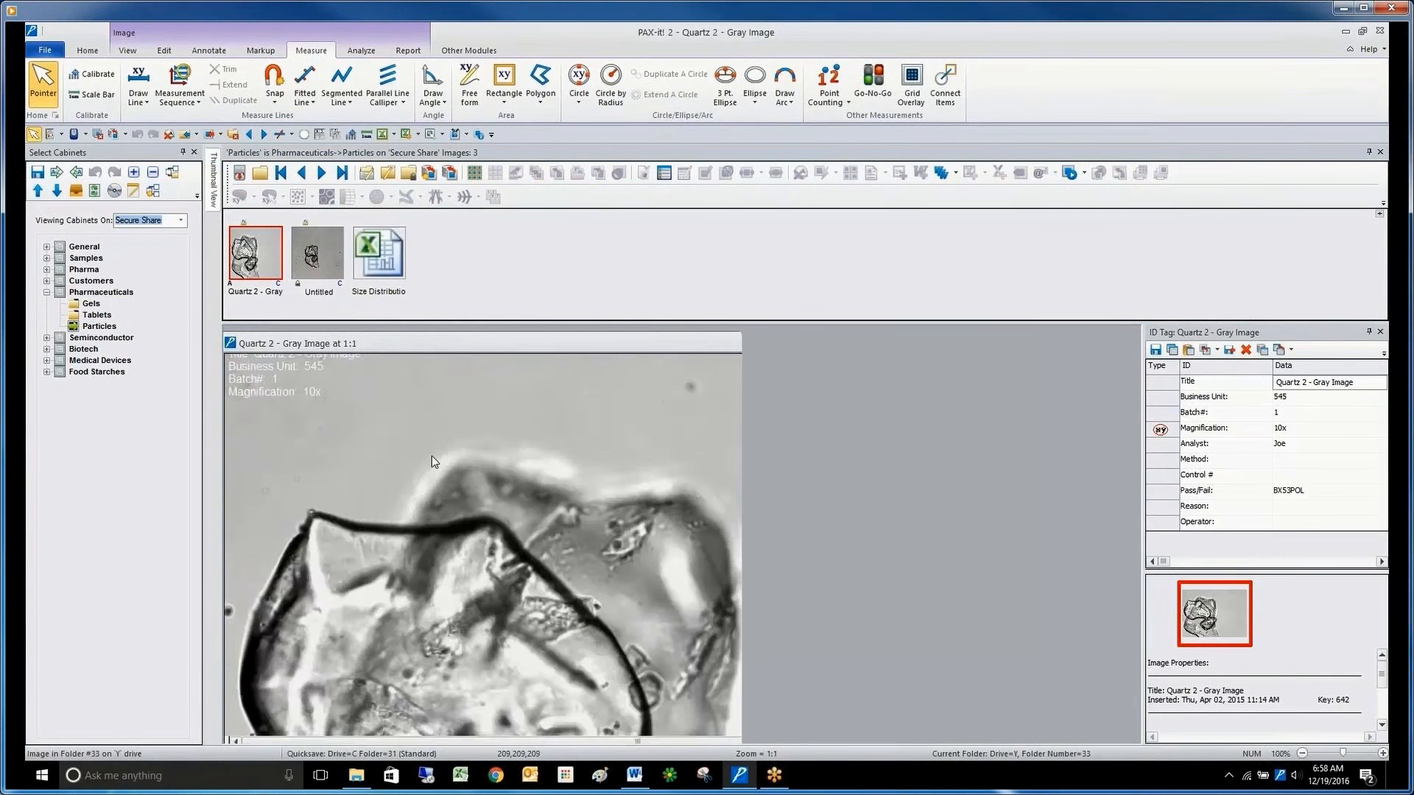
Annotate the quartz image with an arrow pointing at the upper-right edge of the rear crystal.
left_click(209, 51)
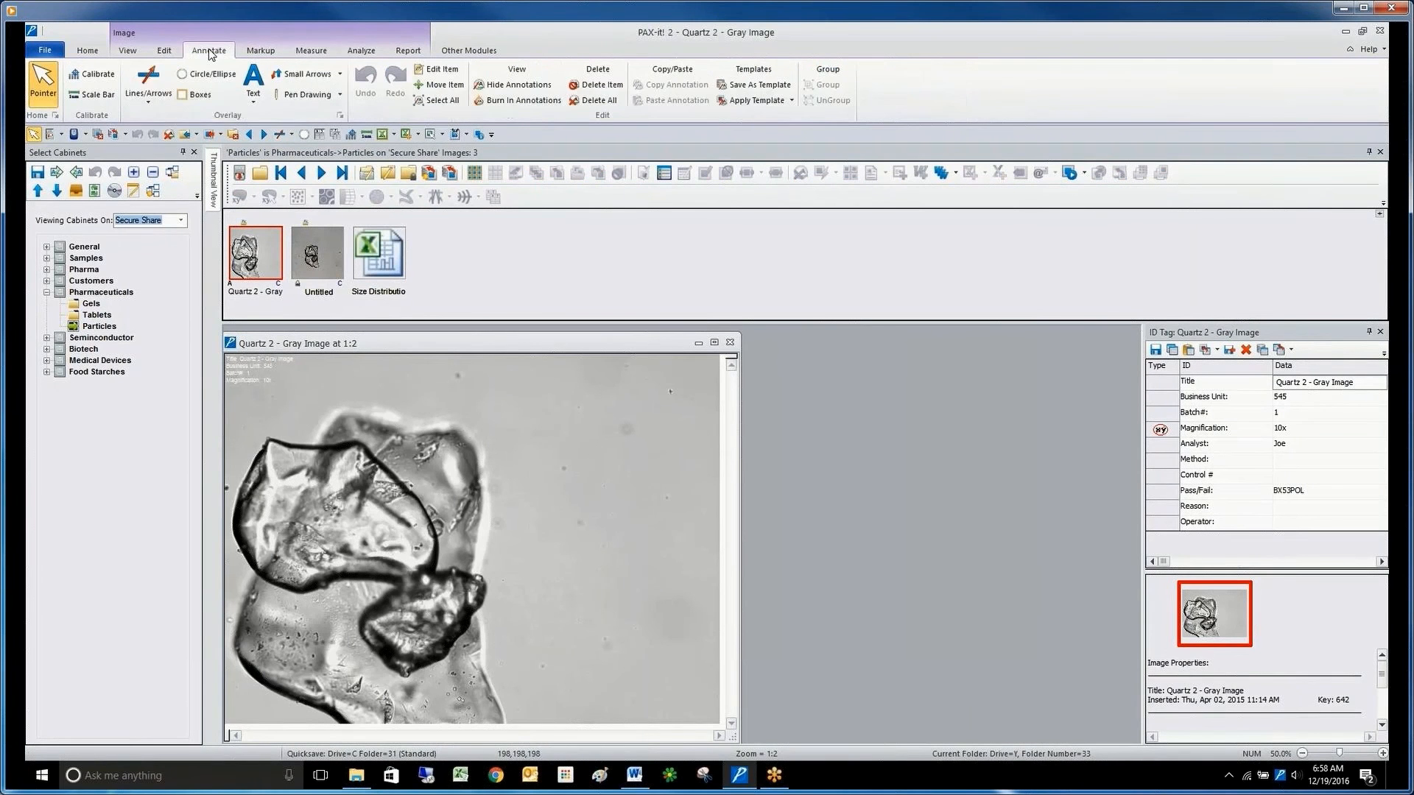
left_click(148, 81)
left_click_drag(587, 397, 483, 450)
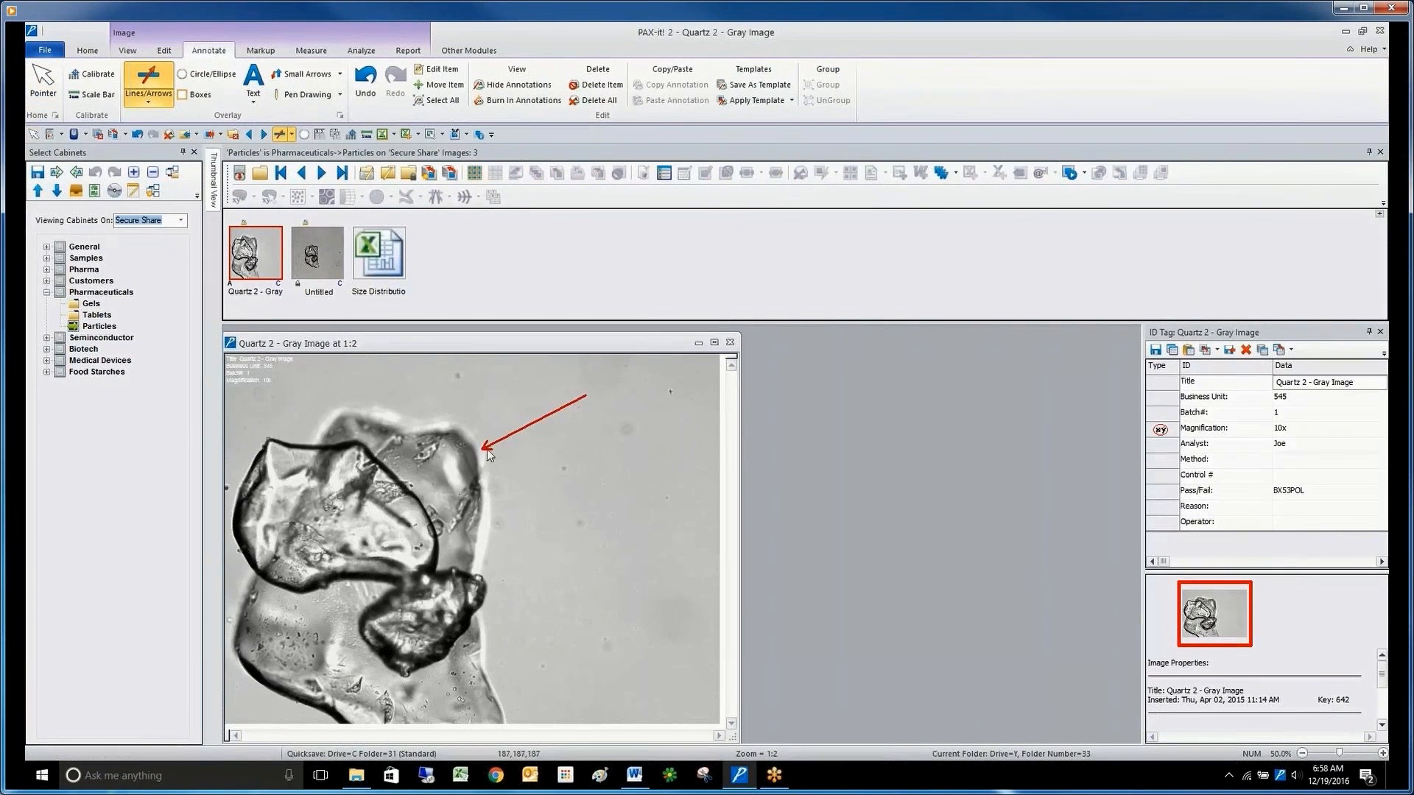
Activate the line measurement tool, set the image's ID tag magnification to Hem and save it despite the missing calibration.
left_click(311, 50)
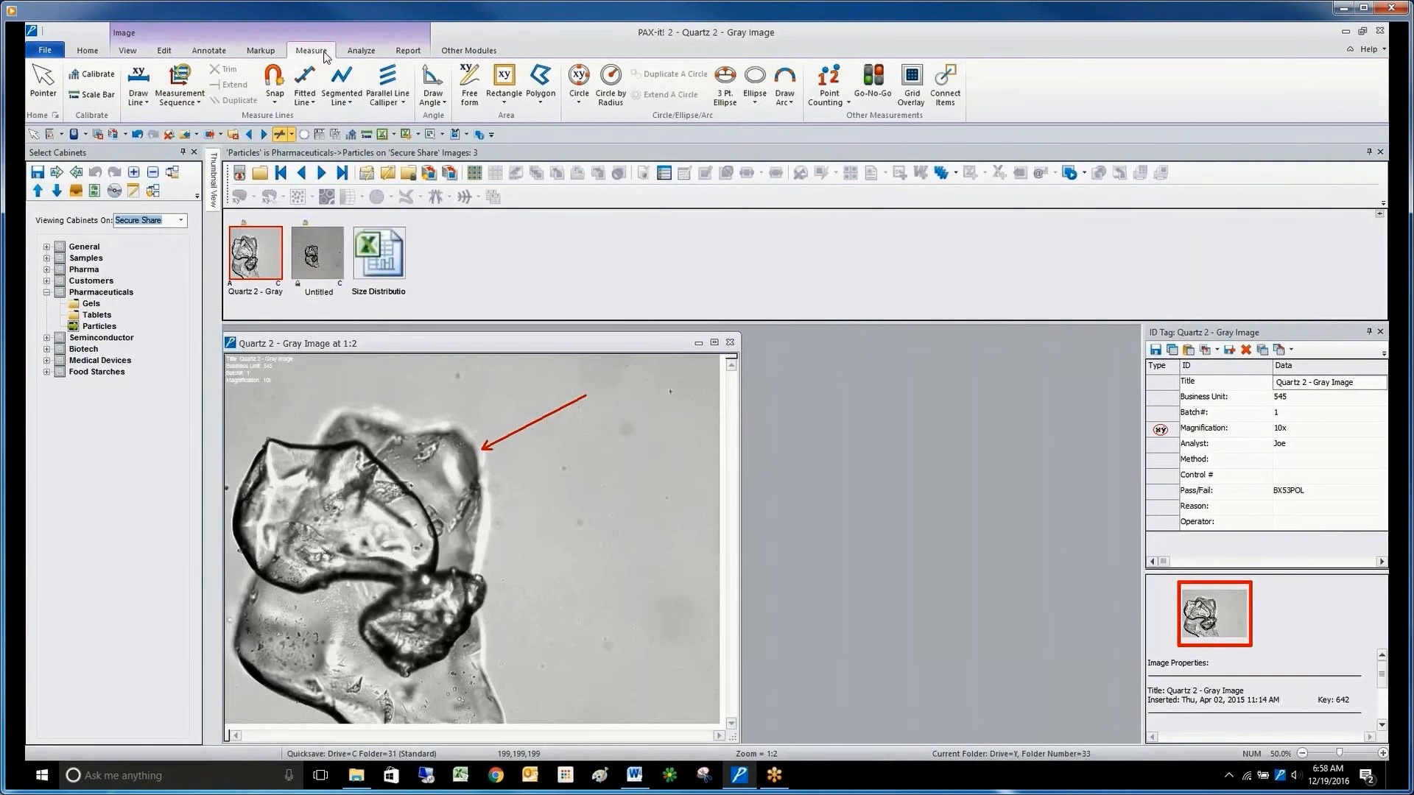
left_click(140, 83)
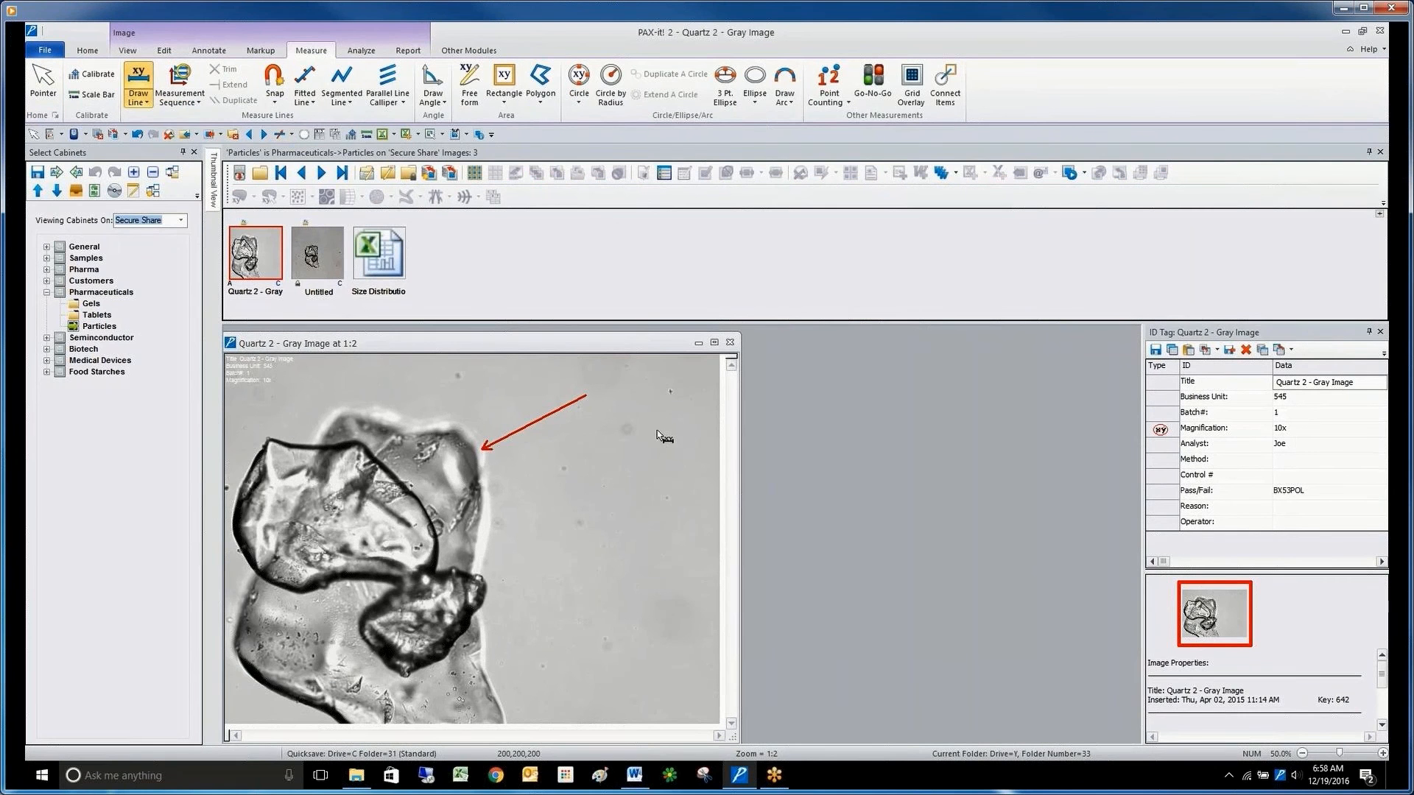
left_click(1296, 433)
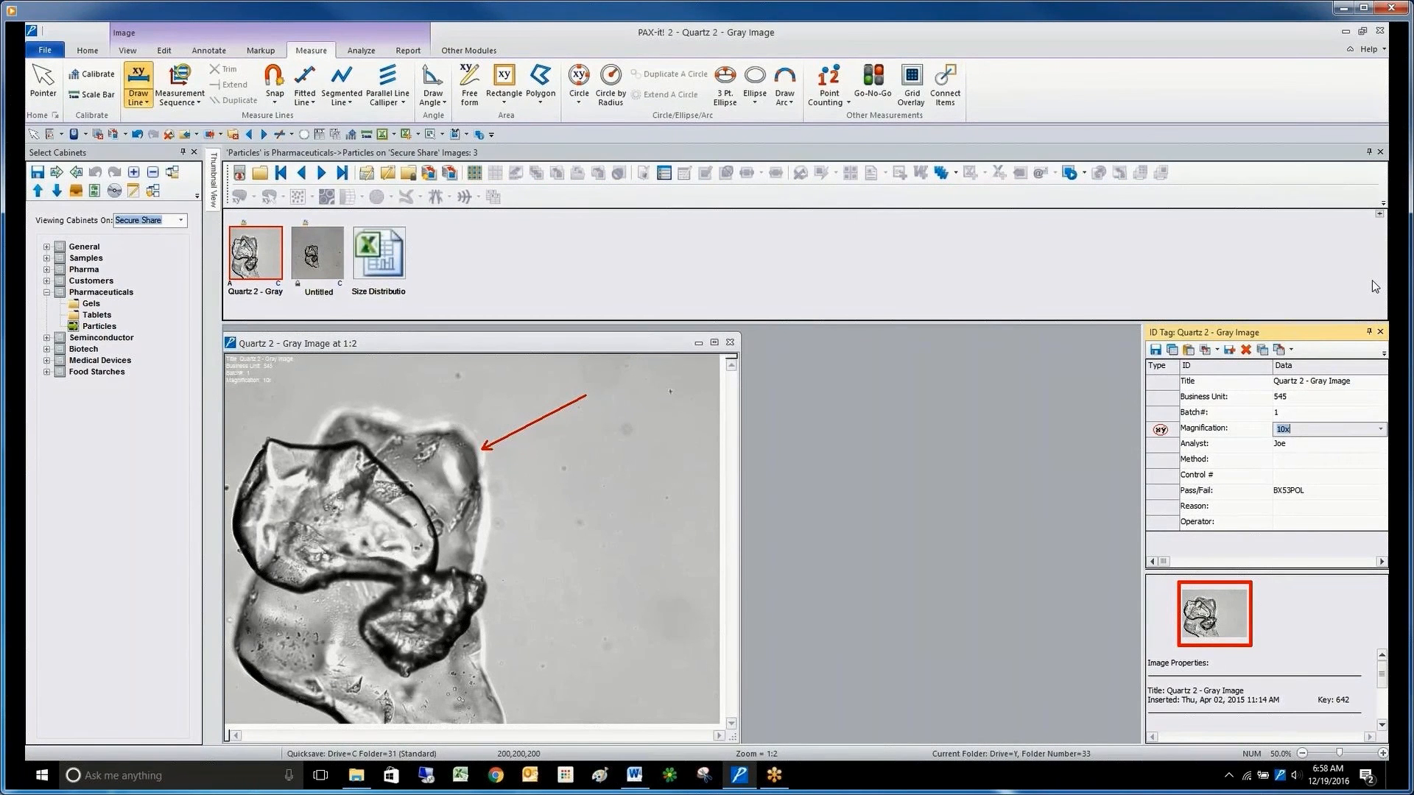
left_click(1380, 428)
left_click(1376, 460)
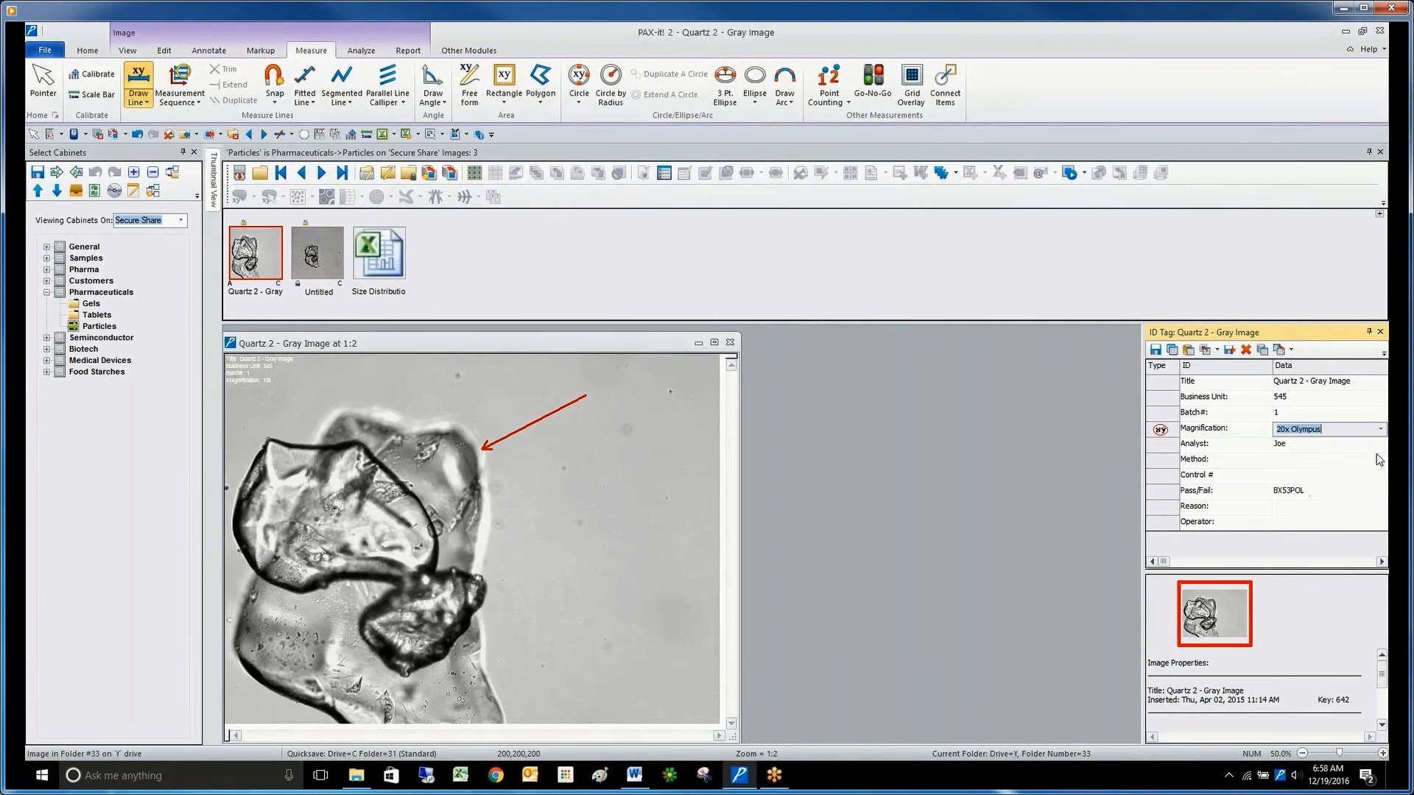
left_click(1382, 433)
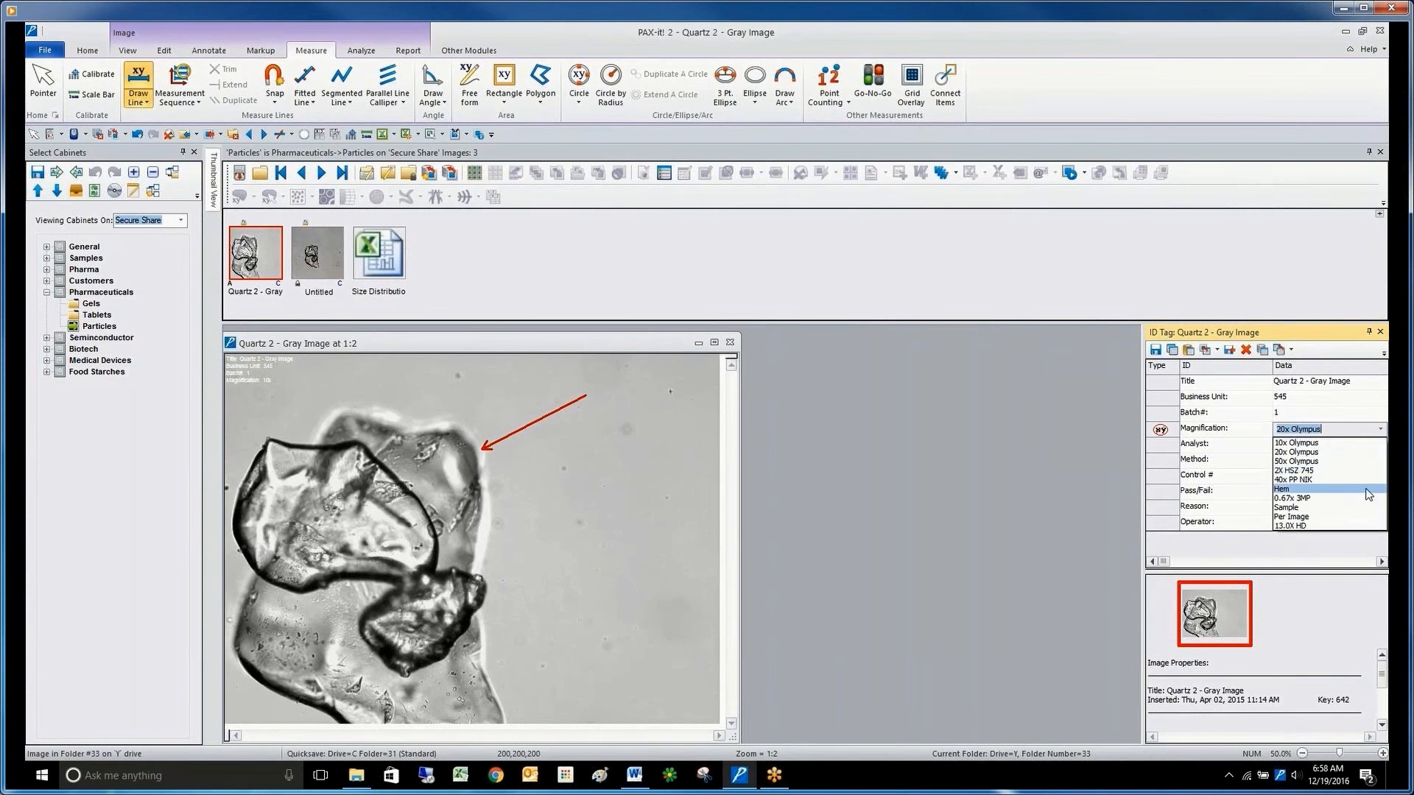
left_click(1368, 492)
left_click(1156, 350)
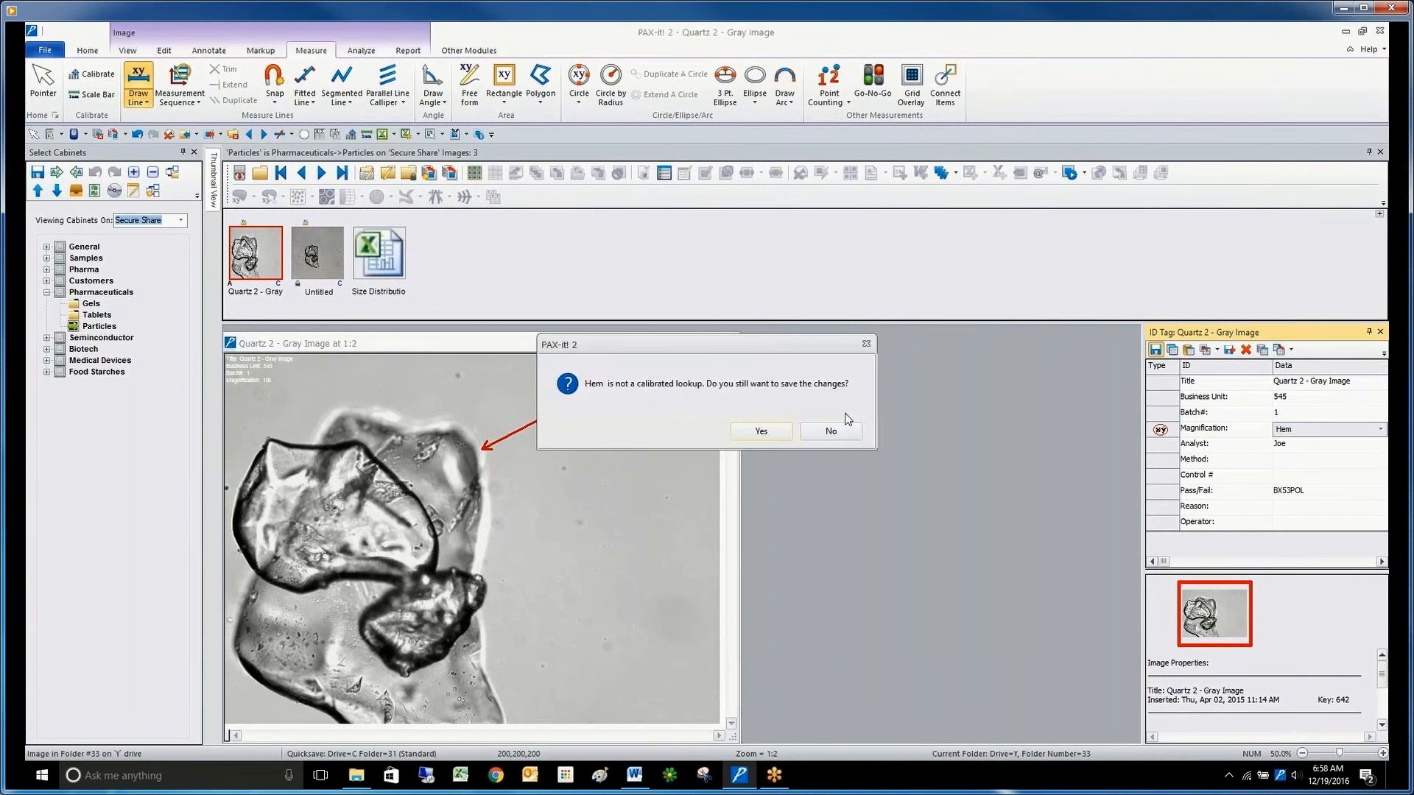
left_click(775, 433)
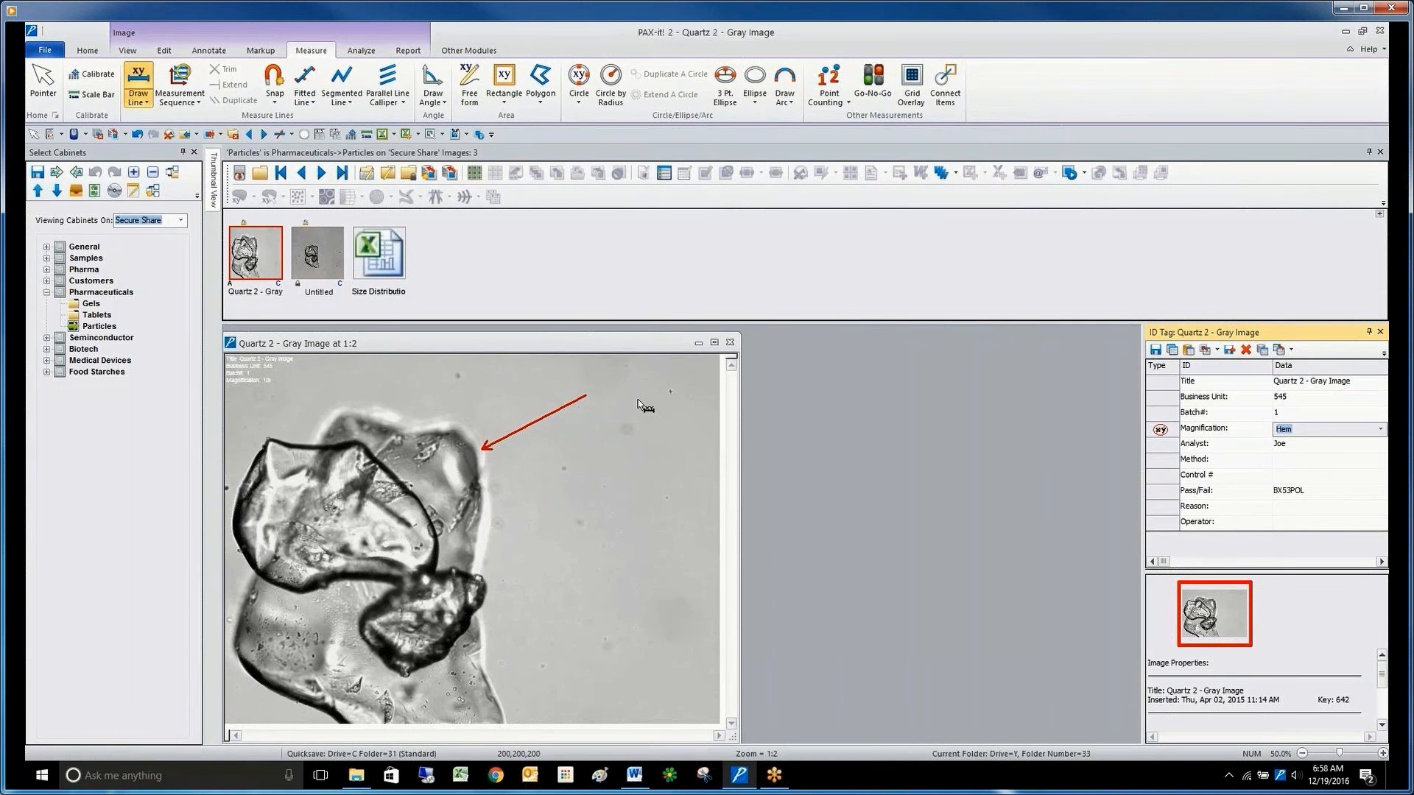
Select the Size Distribution spreadsheet in the Particles folder.
left_click(405, 269)
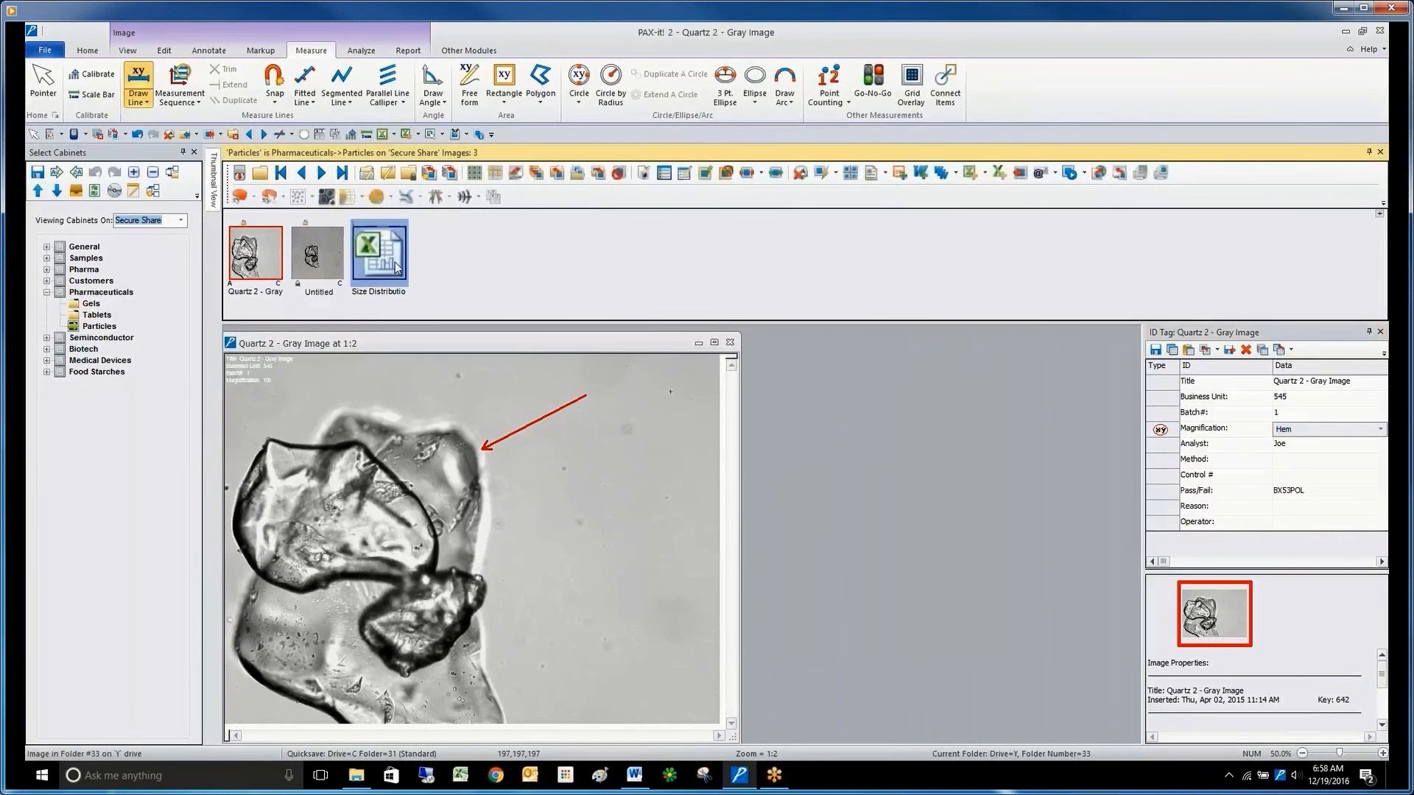